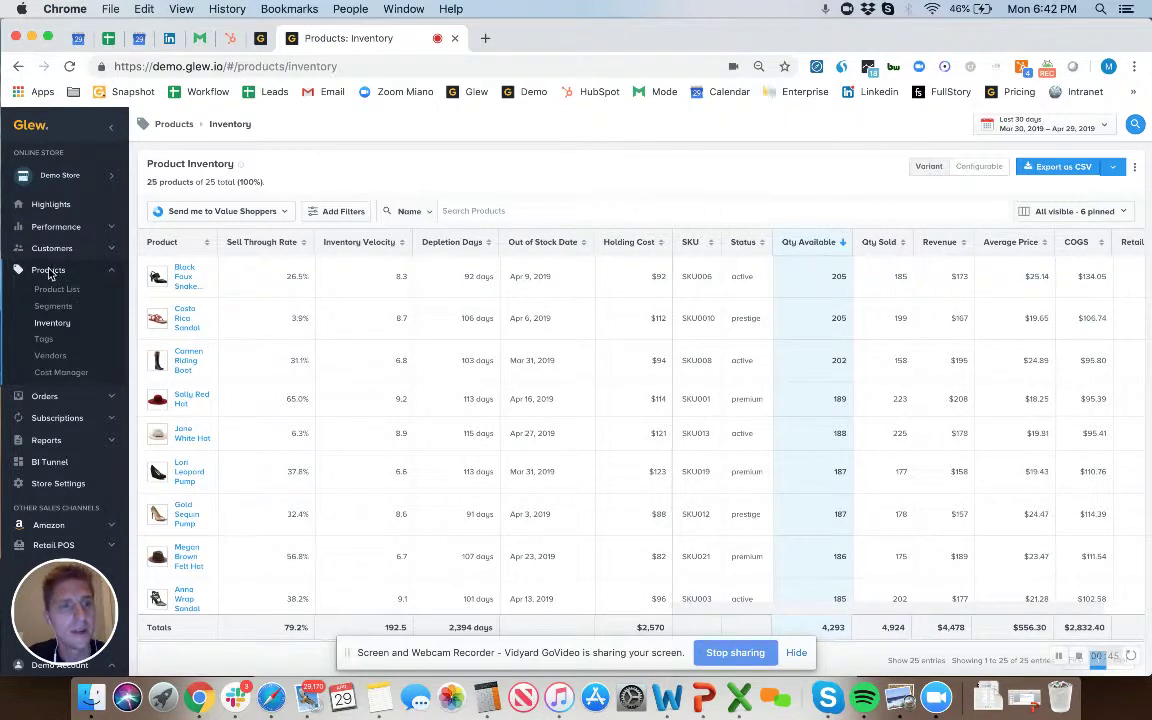
Check the available product segments on the inventory page and switch to the PowerPoint presentation.
{"action": "left_click", "coordinate": [255, 212]}
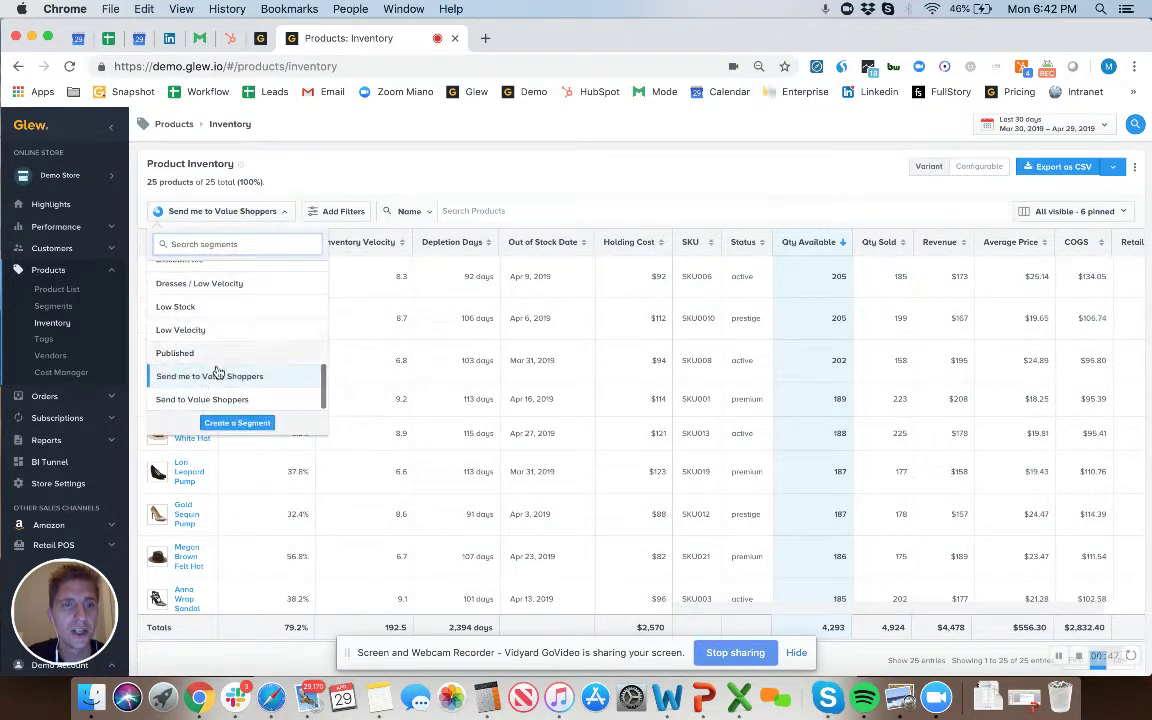
{"action": "left_click", "coordinate": [631, 168]}
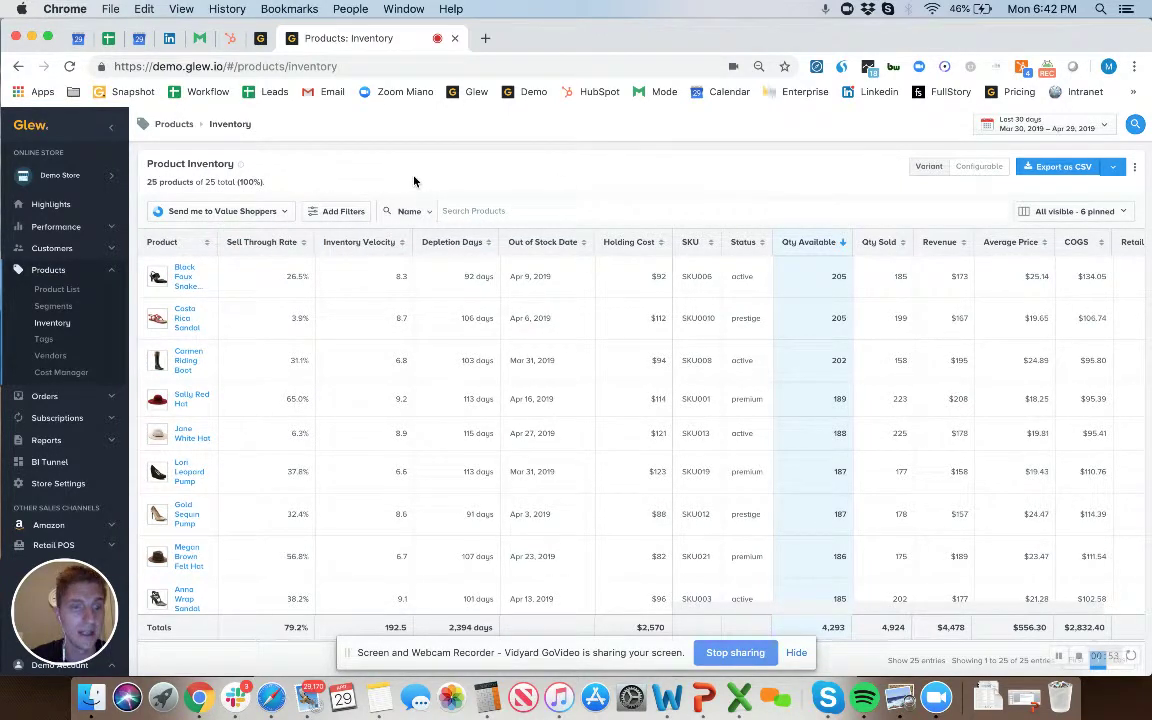
{"action": "key", "text": "ctrl+Up"}
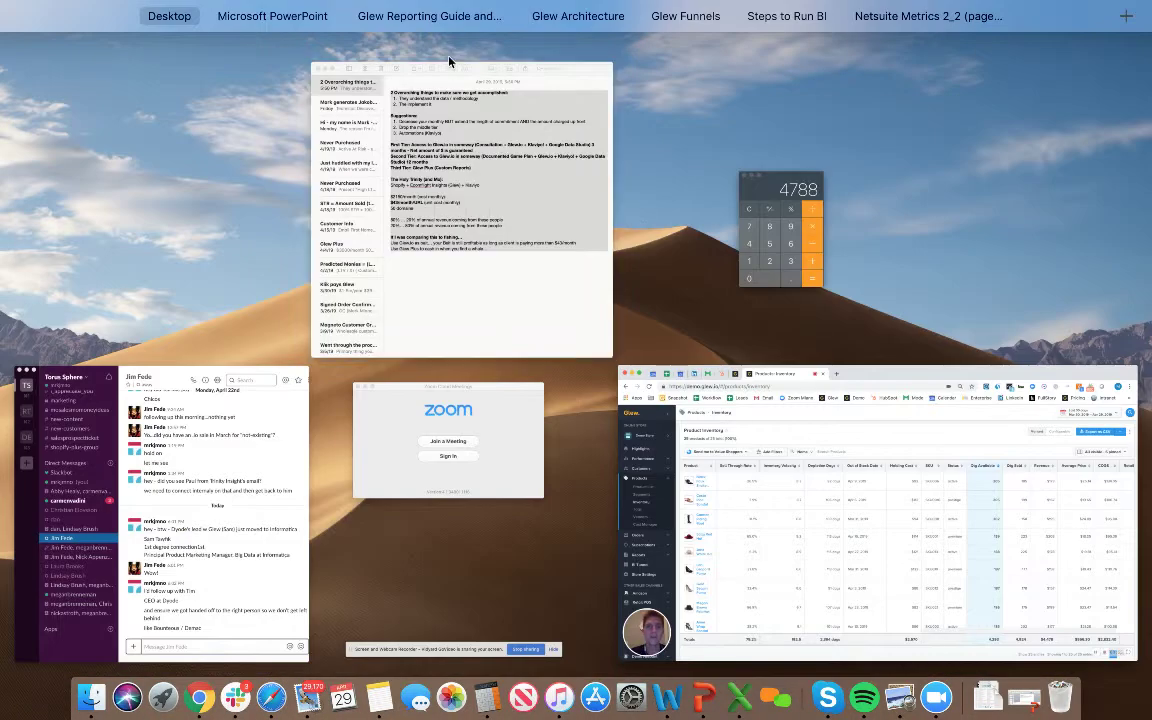
{"action": "left_click", "coordinate": [288, 10]}
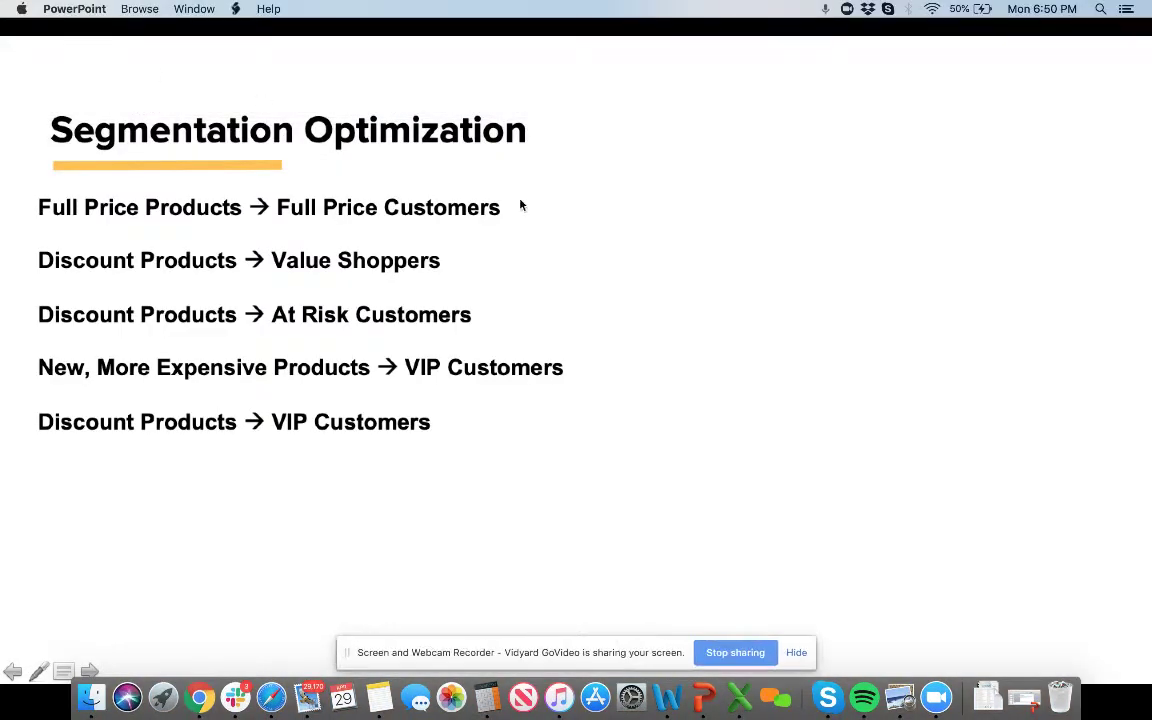
Switch from the Segmentation Optimization slide back to the Glew product inventory page in Chrome.
{"action": "key", "text": "ctrl+Up"}
{"action": "mouse_move", "coordinate": [275, 10]}
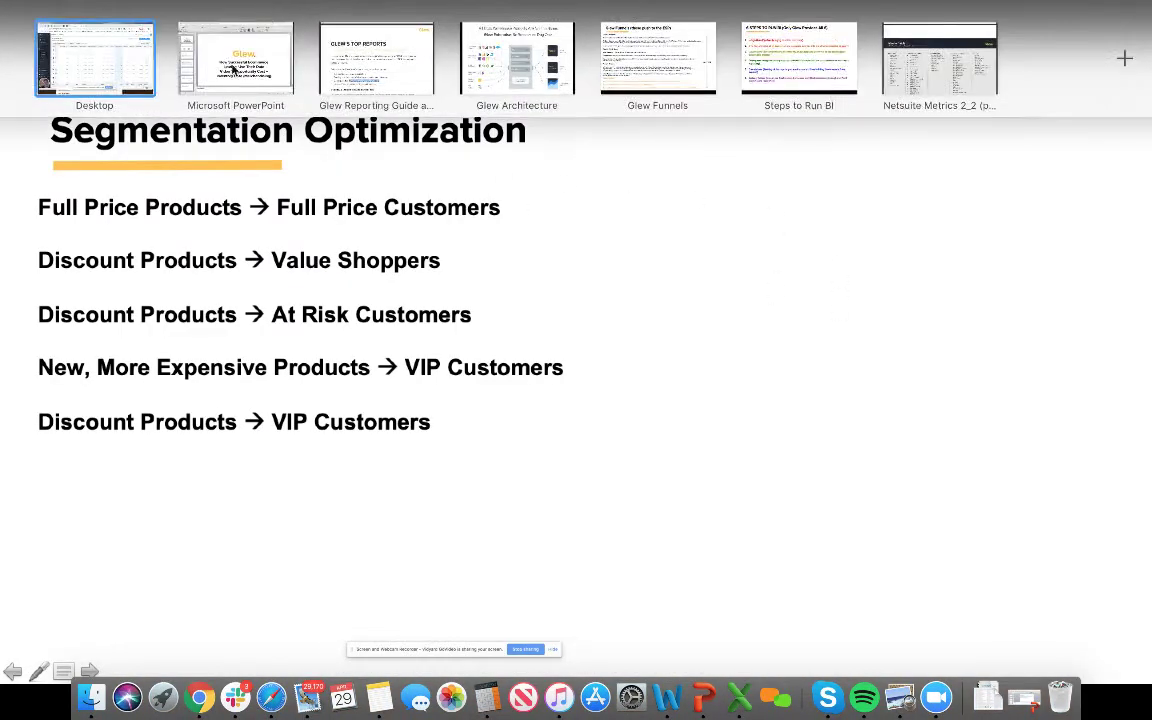
{"action": "left_click", "coordinate": [100, 60]}
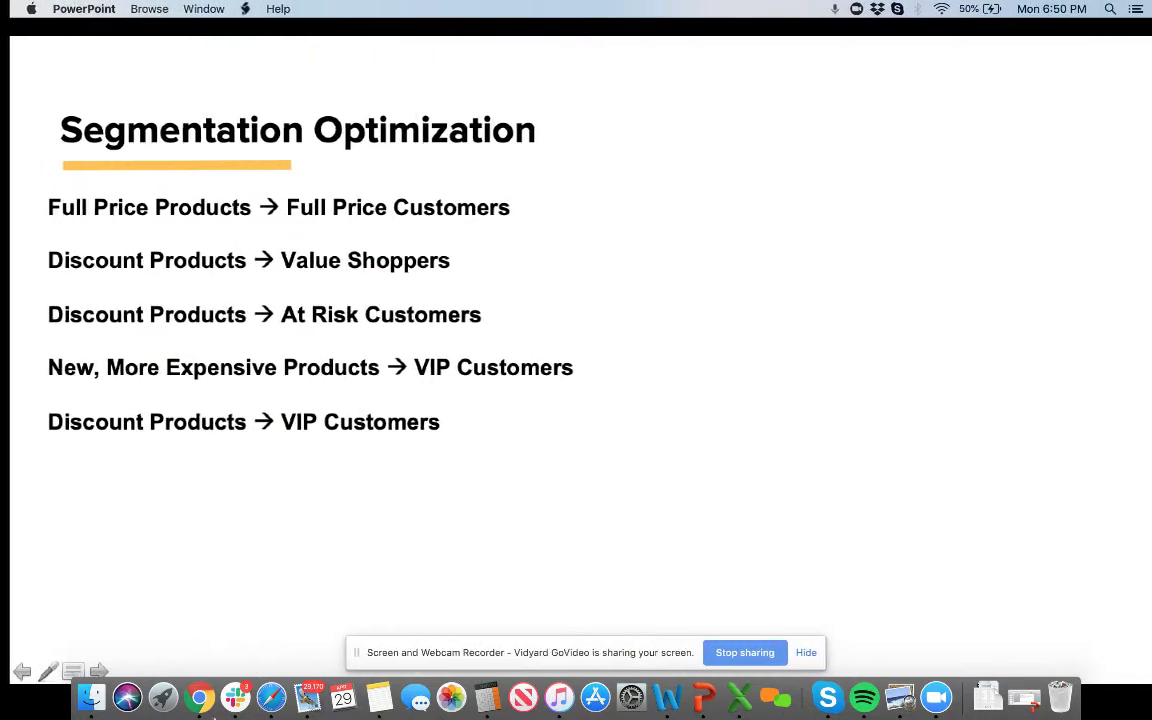
{"action": "left_click", "coordinate": [205, 700]}
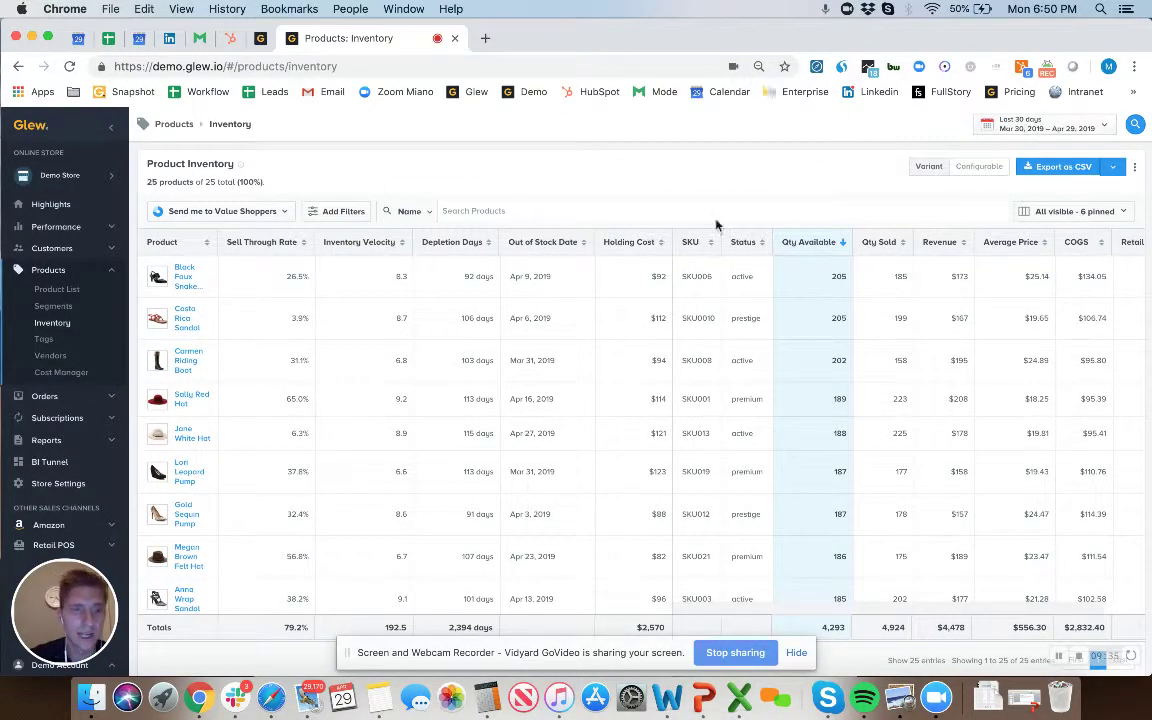
Examine the inventory page's date range options, product segments and the definitions of Sell Through Rate, Depletion Days and Holding Cost.
{"action": "left_click", "coordinate": [995, 124]}
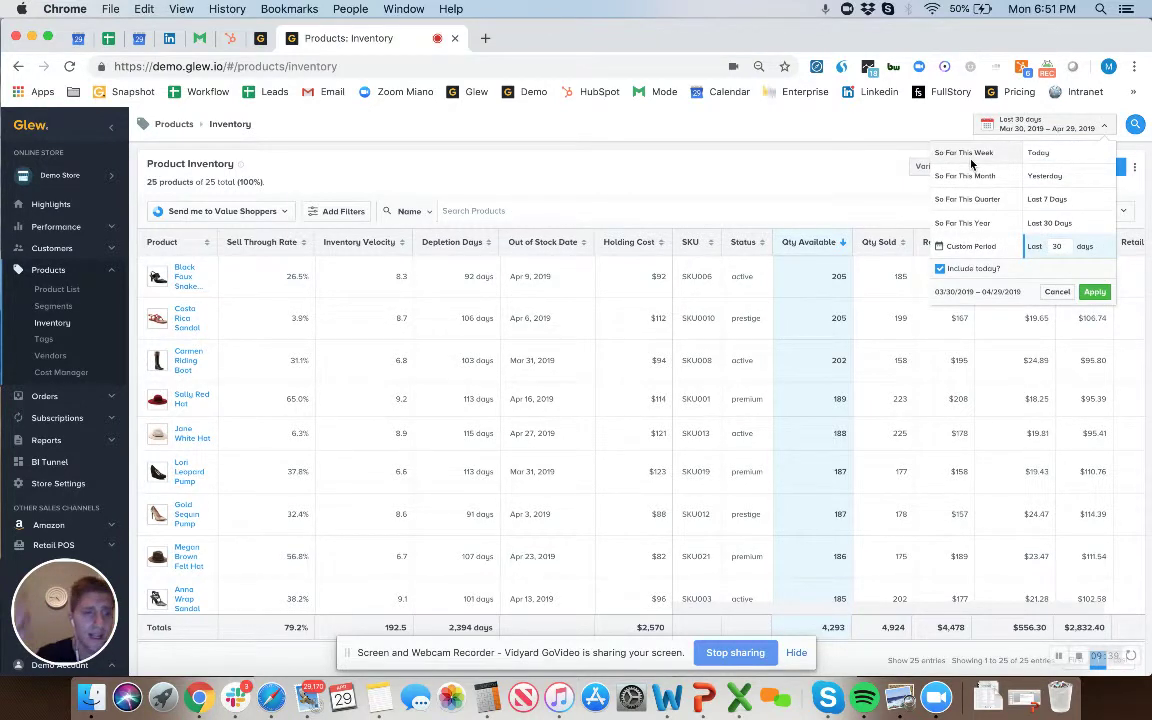
{"action": "left_click", "coordinate": [800, 160]}
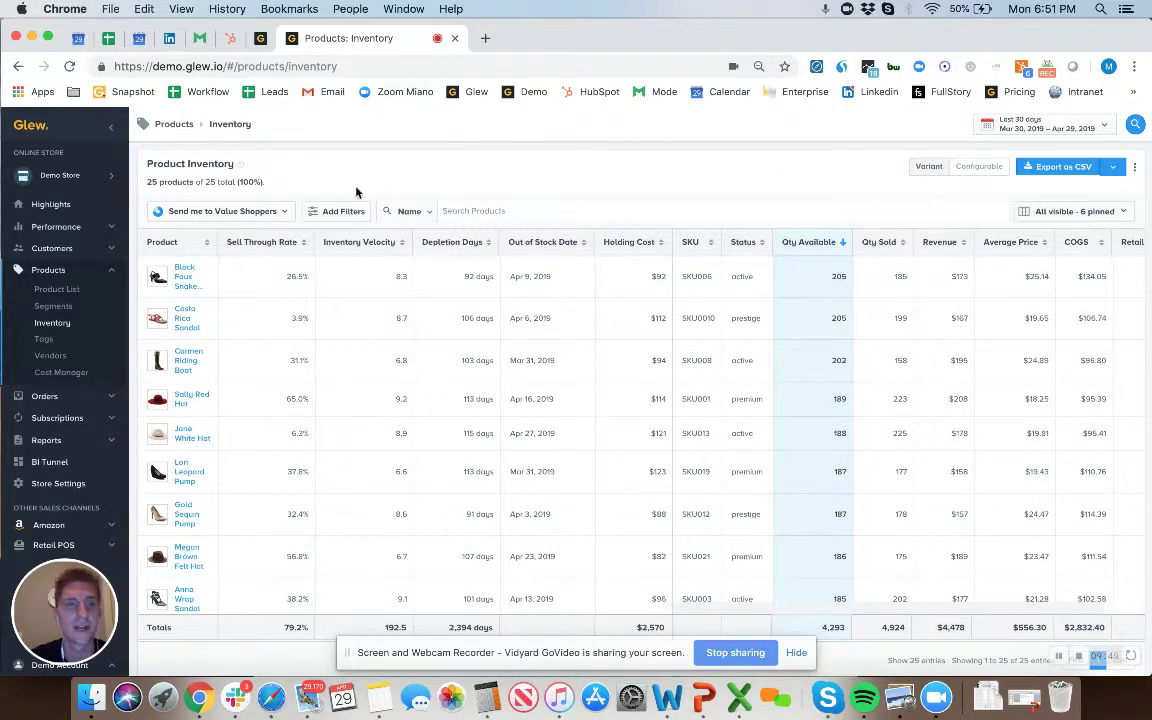
{"action": "left_click", "coordinate": [248, 212]}
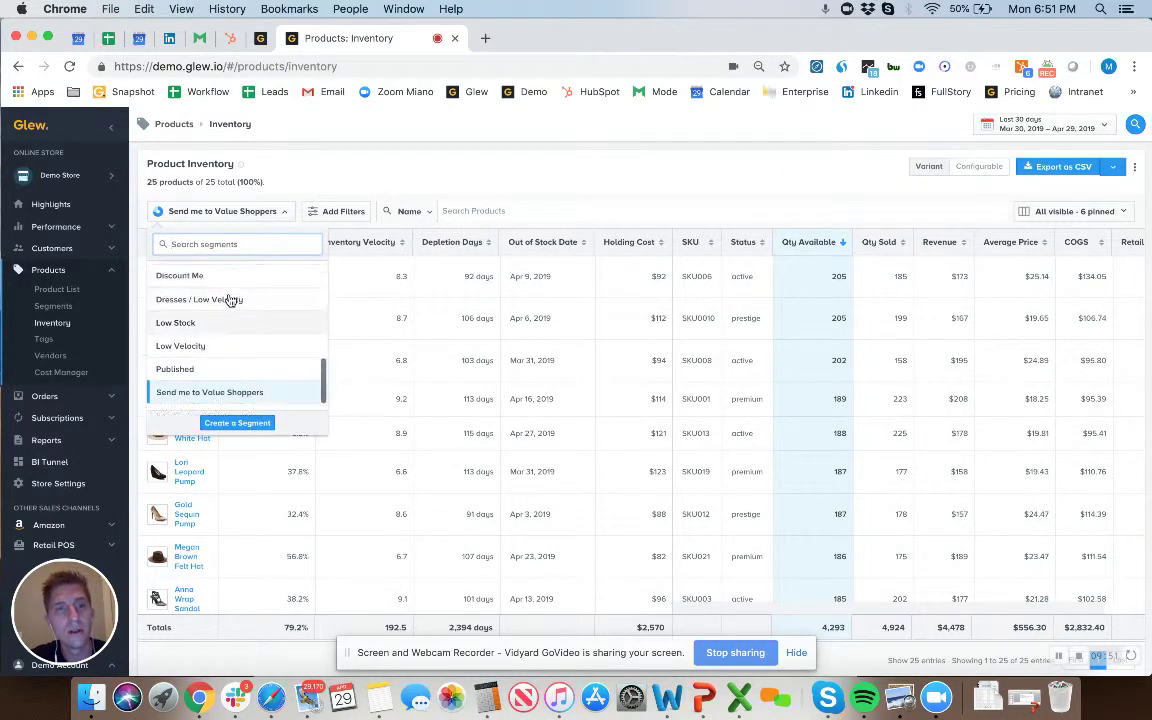
{"action": "scroll", "coordinate": [231, 300], "scroll_direction": "up", "scroll_amount": 3}
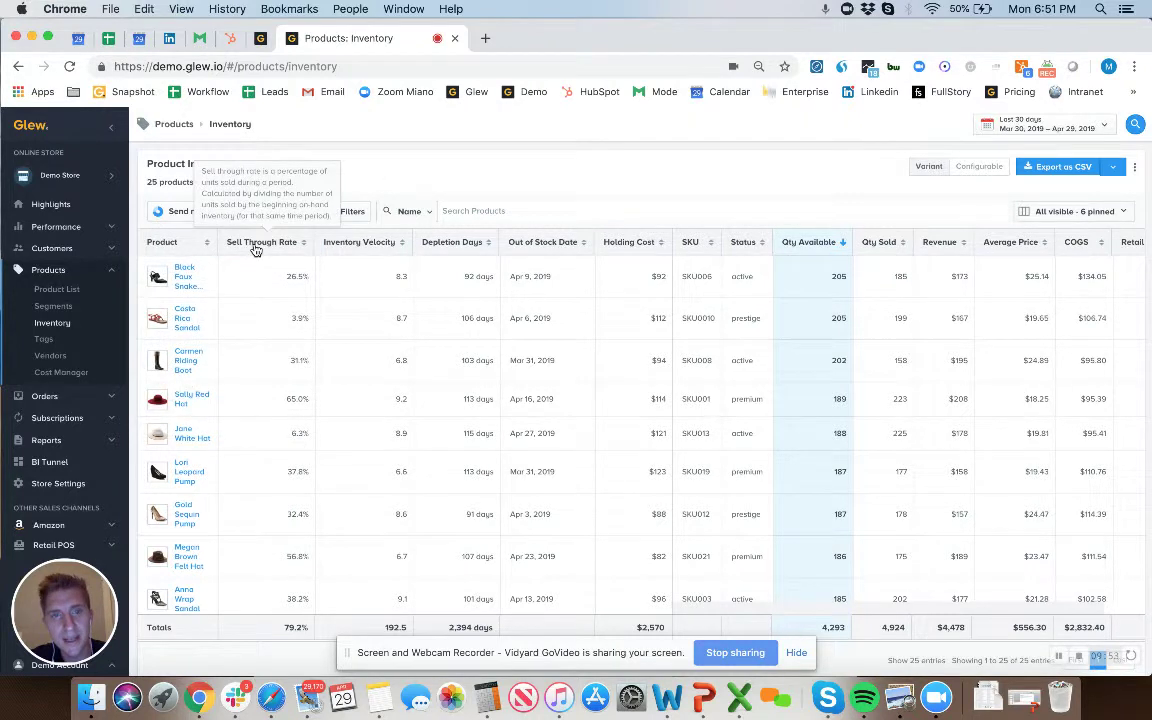
{"action": "mouse_move", "coordinate": [362, 257]}
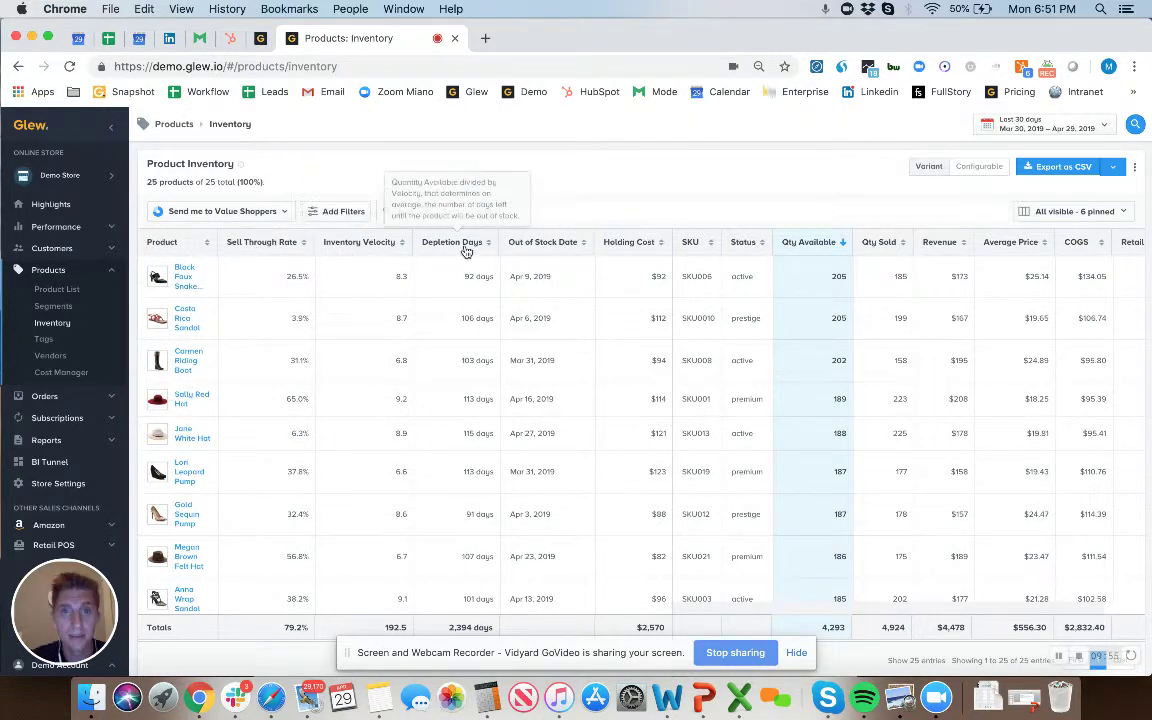
{"action": "mouse_move", "coordinate": [640, 253]}
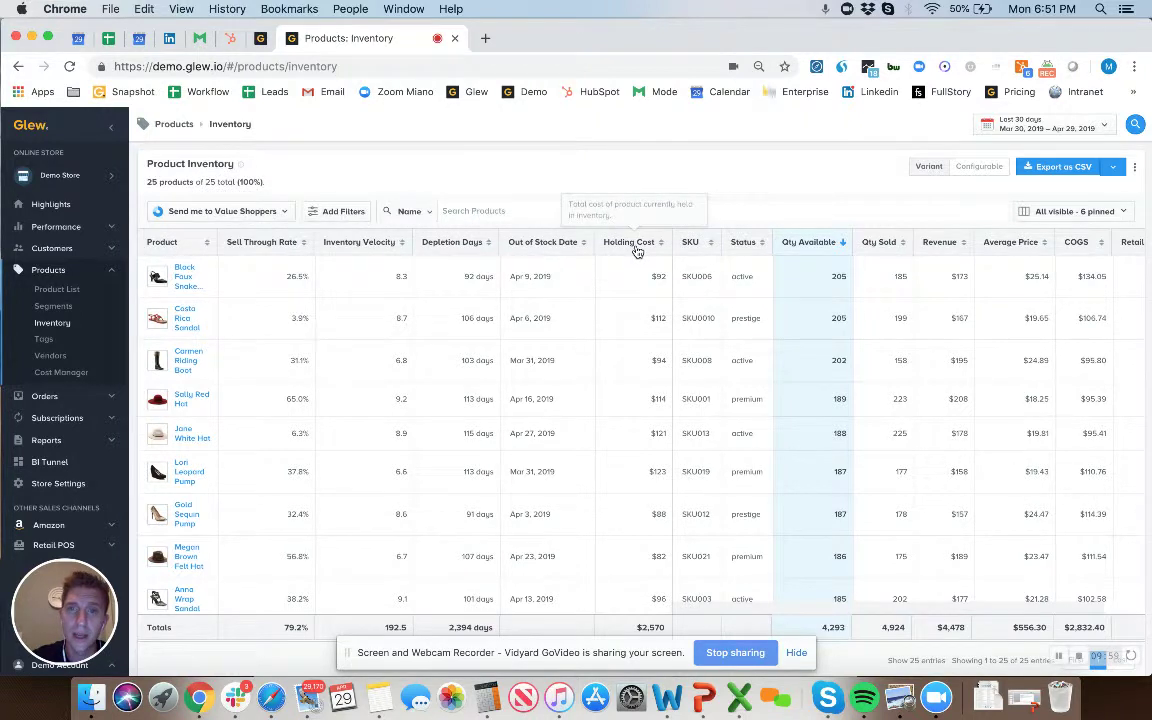
{"action": "left_click", "coordinate": [1036, 120]}
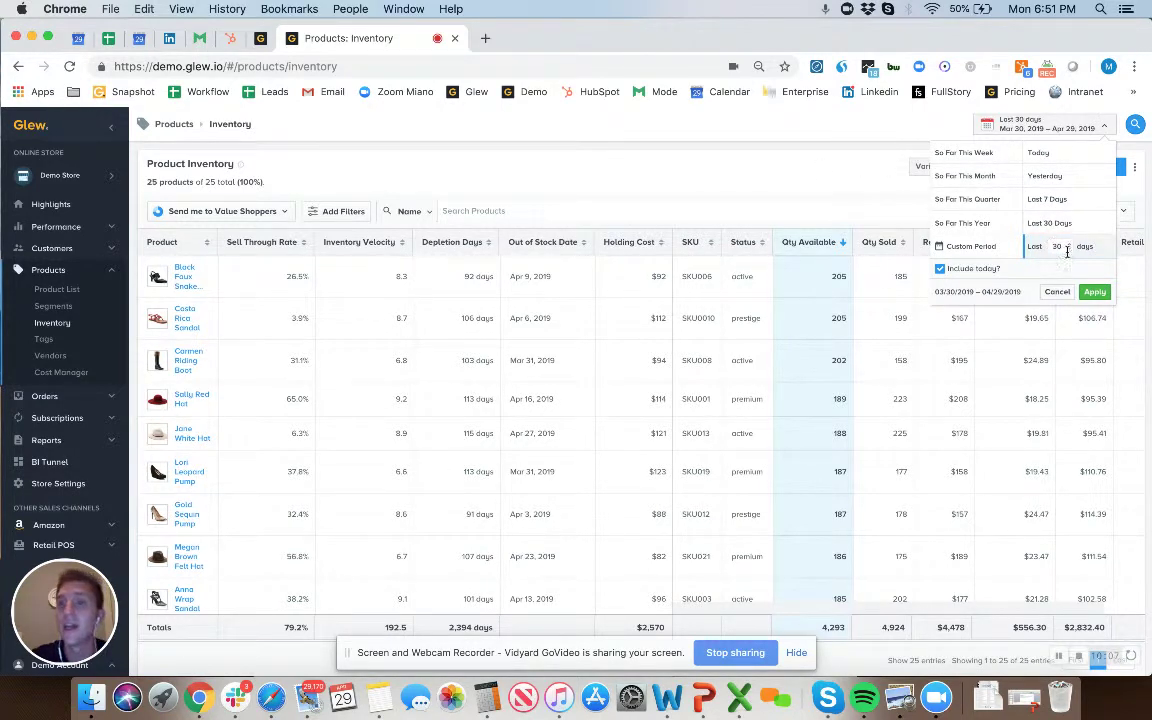
{"action": "left_click", "coordinate": [750, 134]}
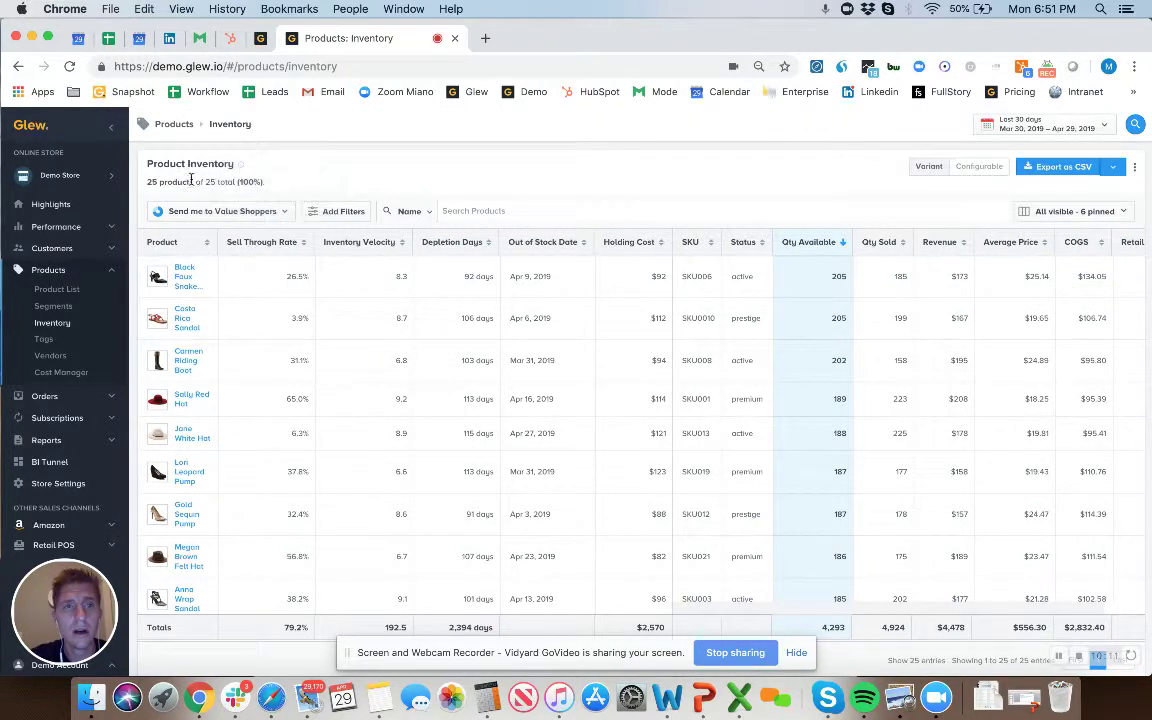
{"action": "left_click", "coordinate": [177, 207]}
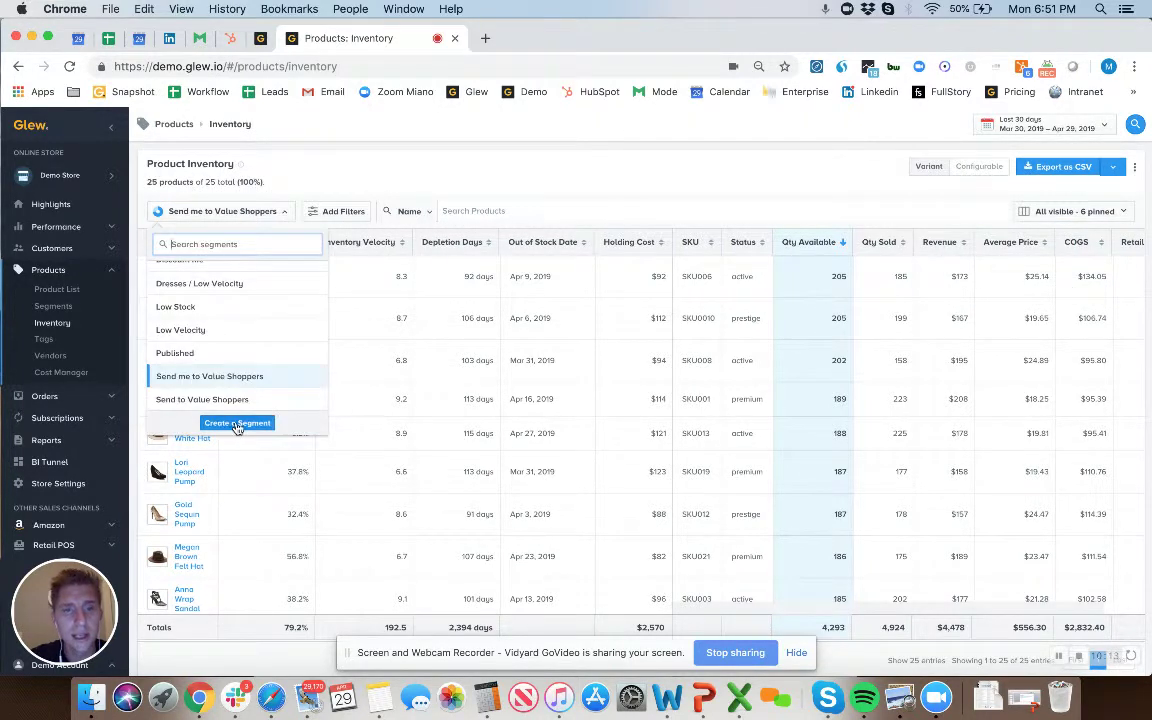
{"action": "left_click", "coordinate": [215, 381]}
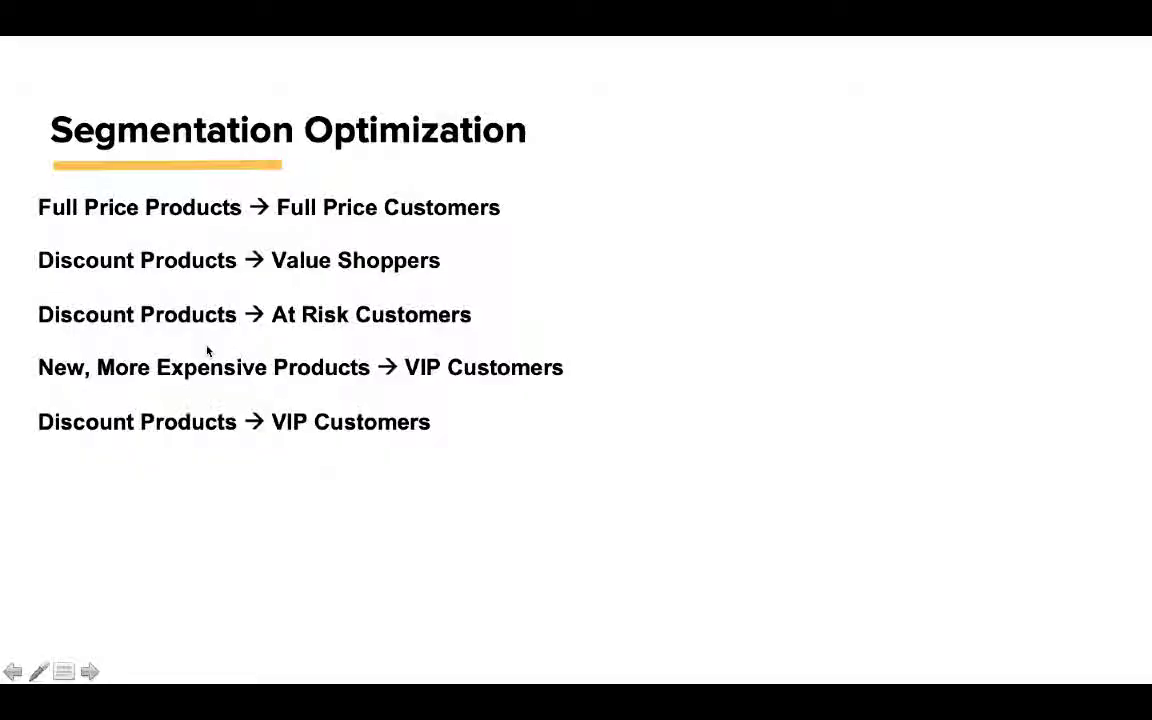
Exit the slideshow and highlight the full price products line and the Value Shoppers text on the Segmentation Optimization slide.
{"action": "key", "text": "Escape"}
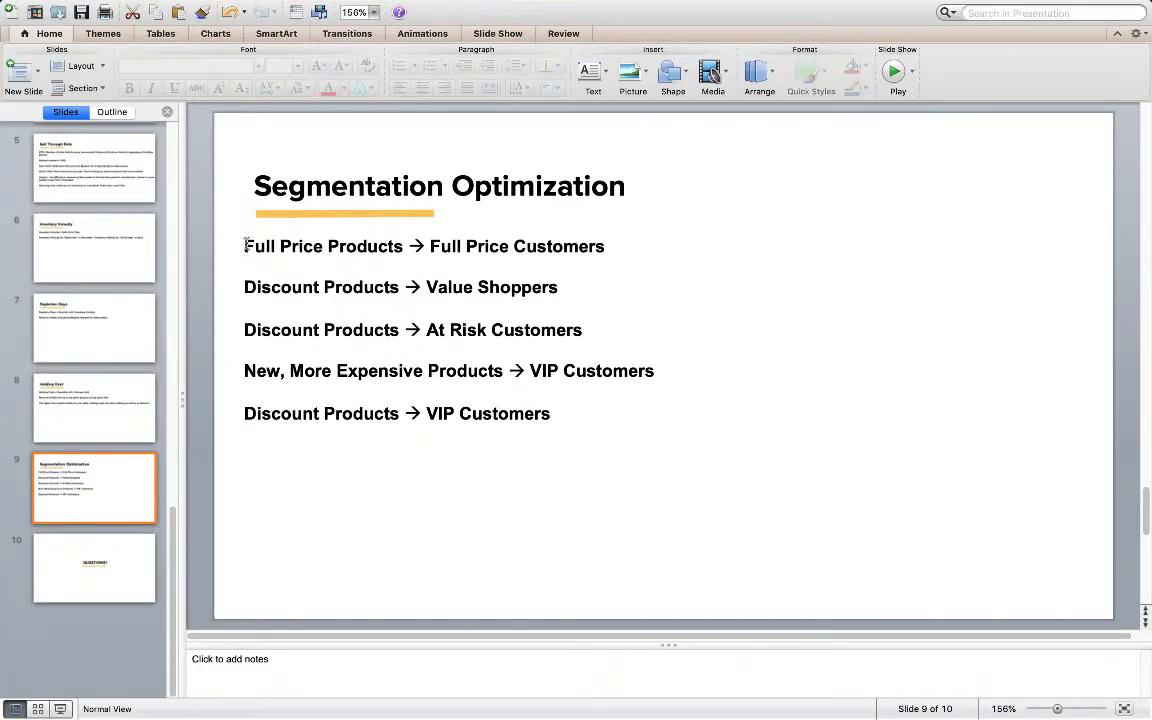
{"action": "left_click_drag", "start_coordinate": [246, 245], "coordinate": [602, 245]}
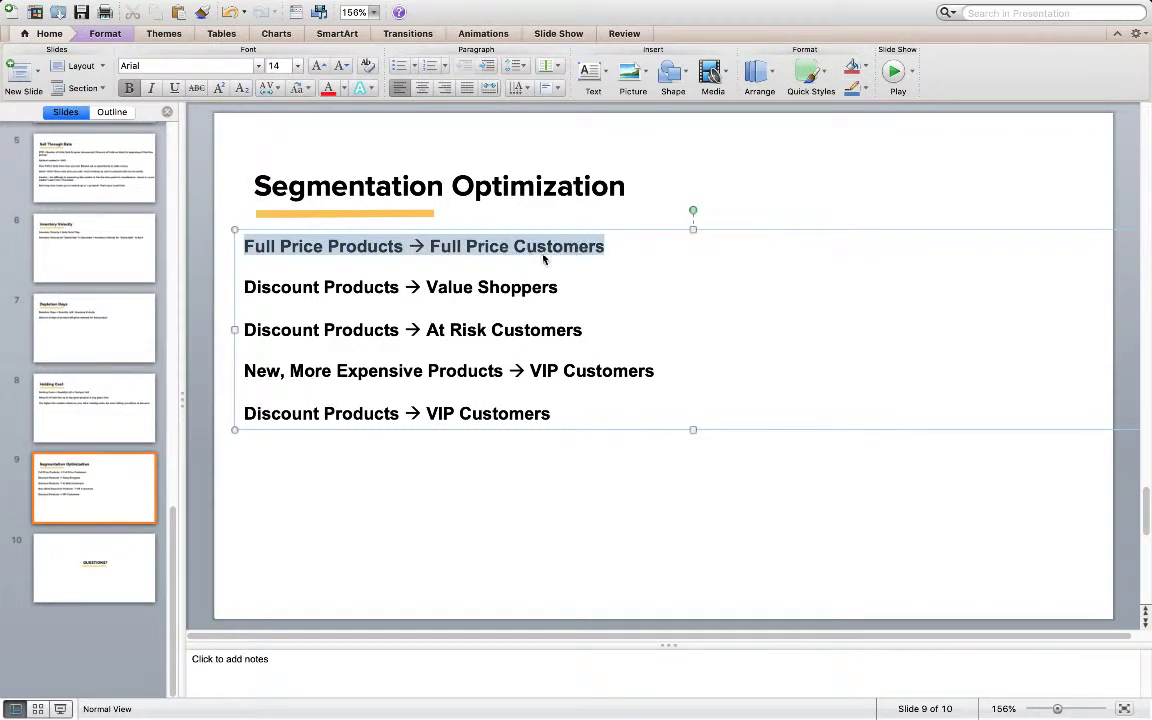
{"action": "left_click_drag", "start_coordinate": [245, 287], "coordinate": [432, 290]}
{"action": "left_click", "coordinate": [560, 288]}
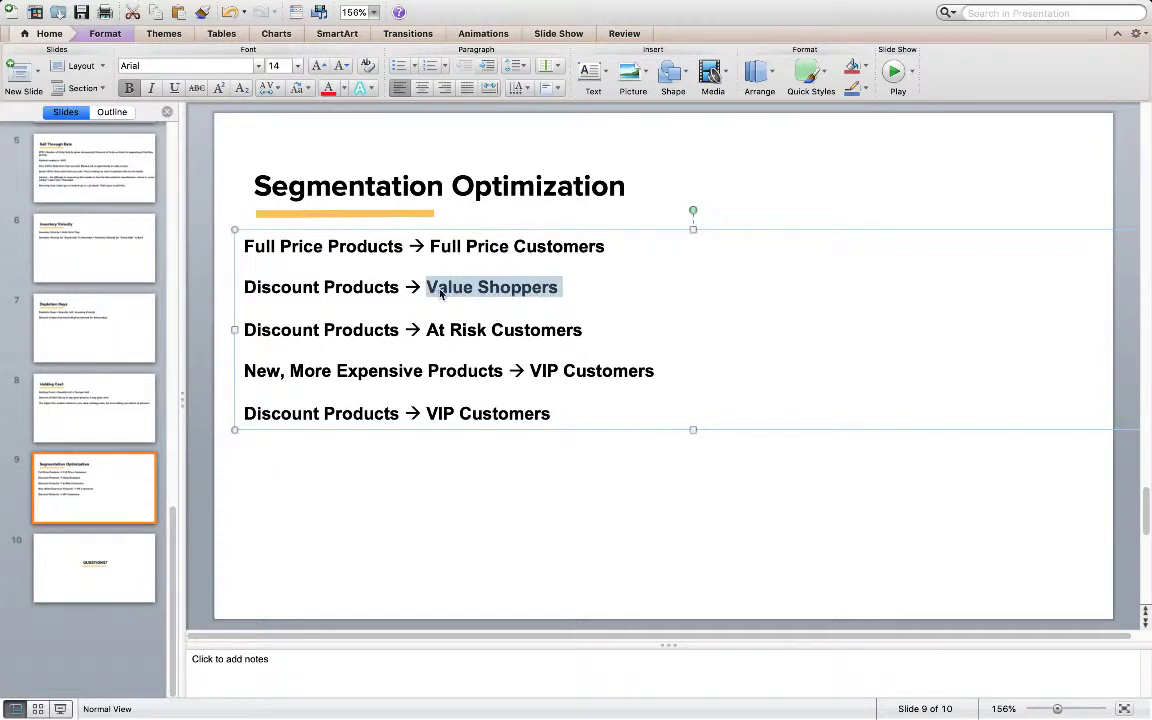
Switch back to Glew in Chrome and filter the customer list by the Value Shoppers segment.
{"action": "key", "text": "ctrl+Right"}
{"action": "left_click", "coordinate": [853, 139]}
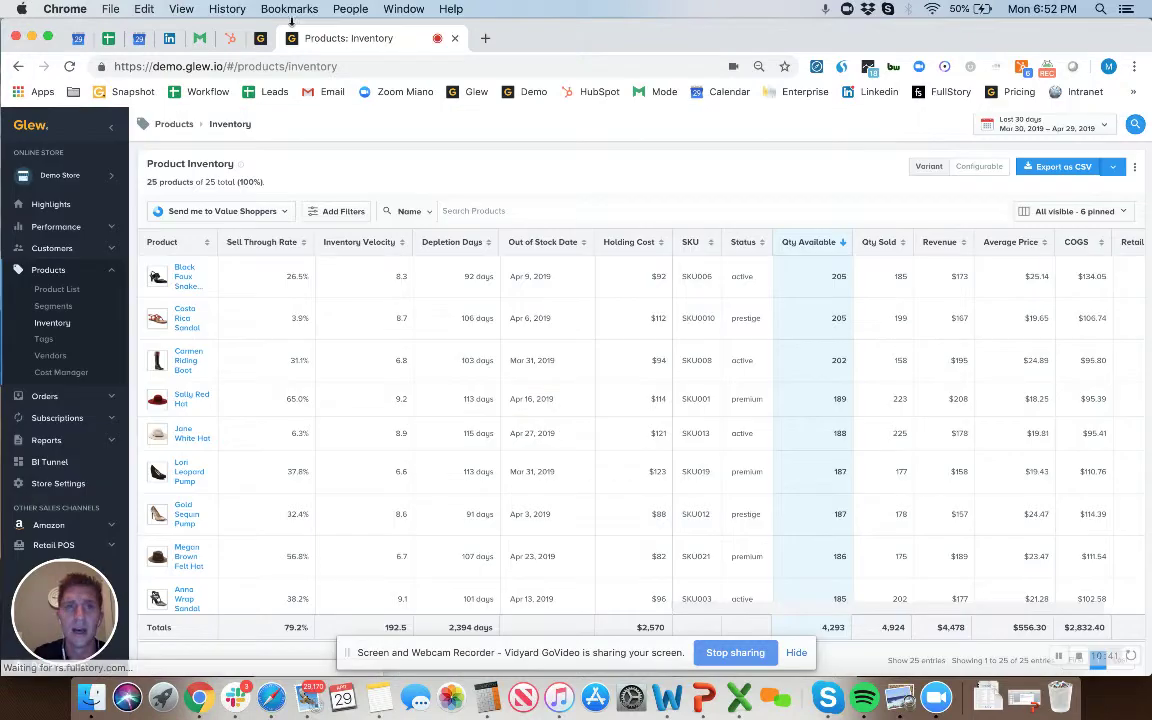
{"action": "left_click", "coordinate": [60, 250]}
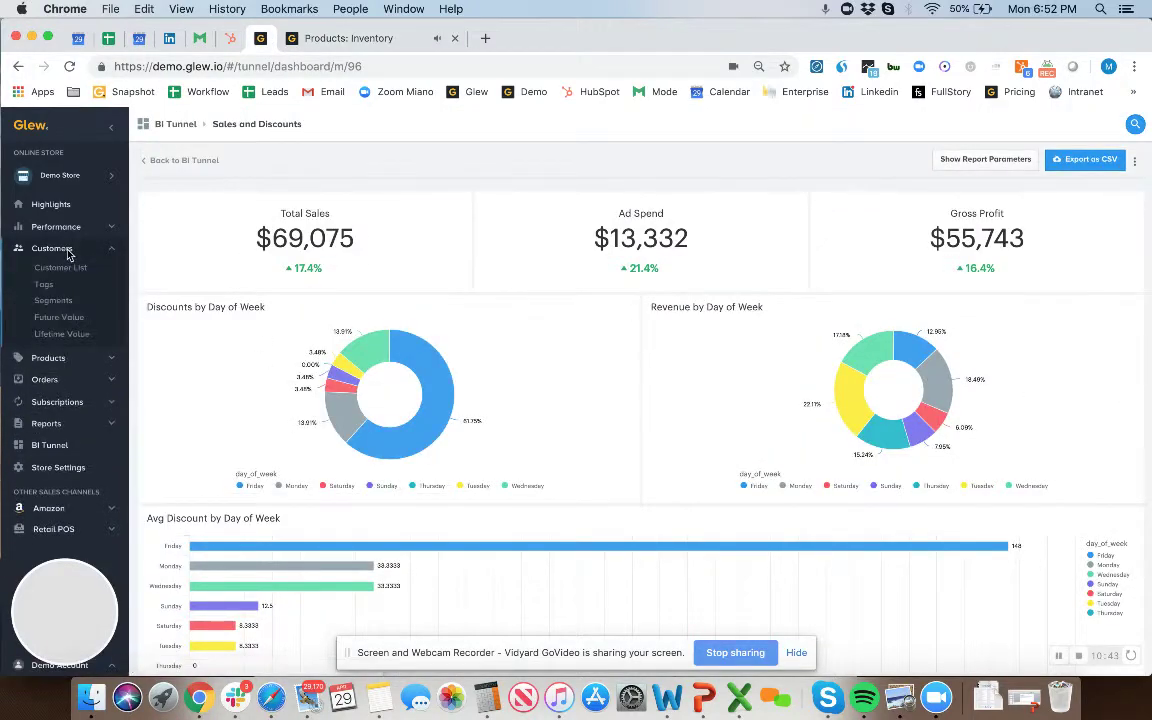
{"action": "left_click", "coordinate": [62, 267]}
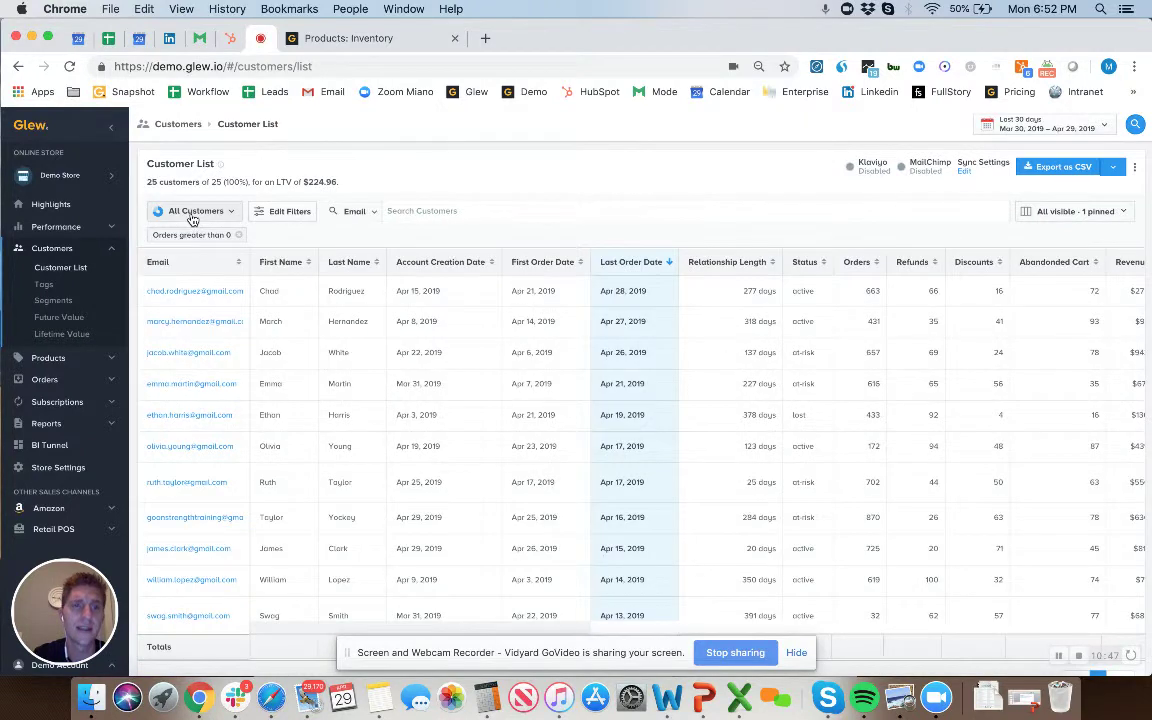
{"action": "left_click", "coordinate": [193, 217]}
{"action": "scroll", "coordinate": [222, 368], "scroll_direction": "down", "scroll_amount": 6}
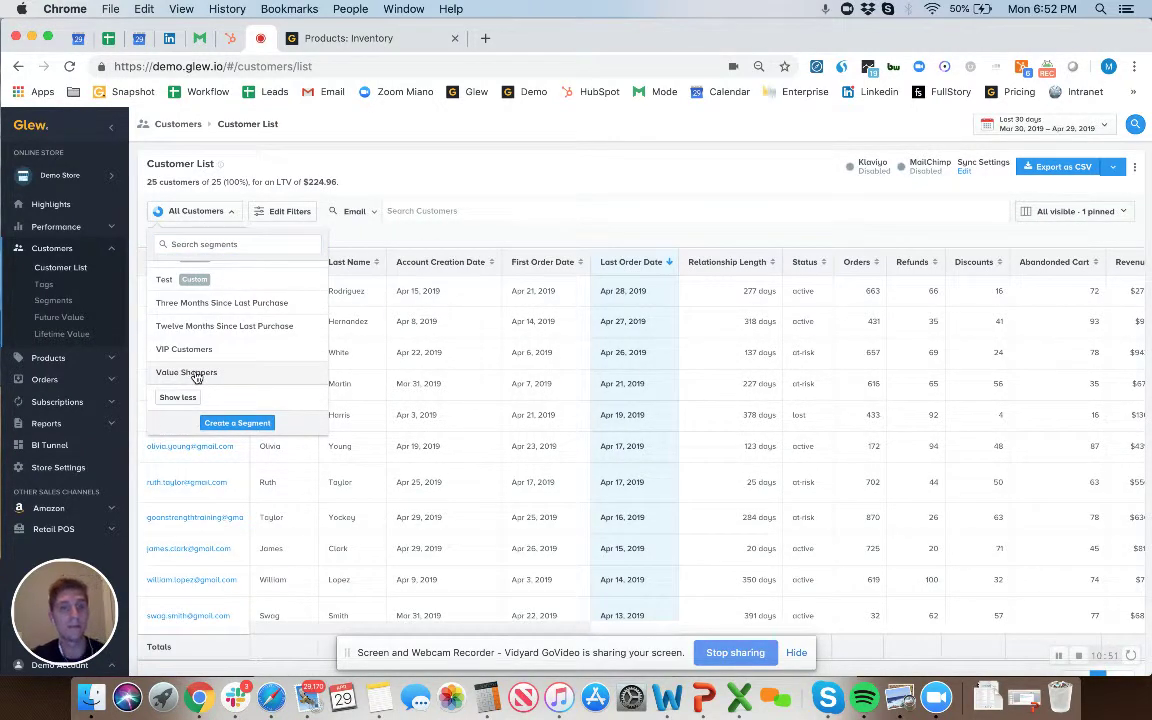
{"action": "left_click", "coordinate": [190, 372]}
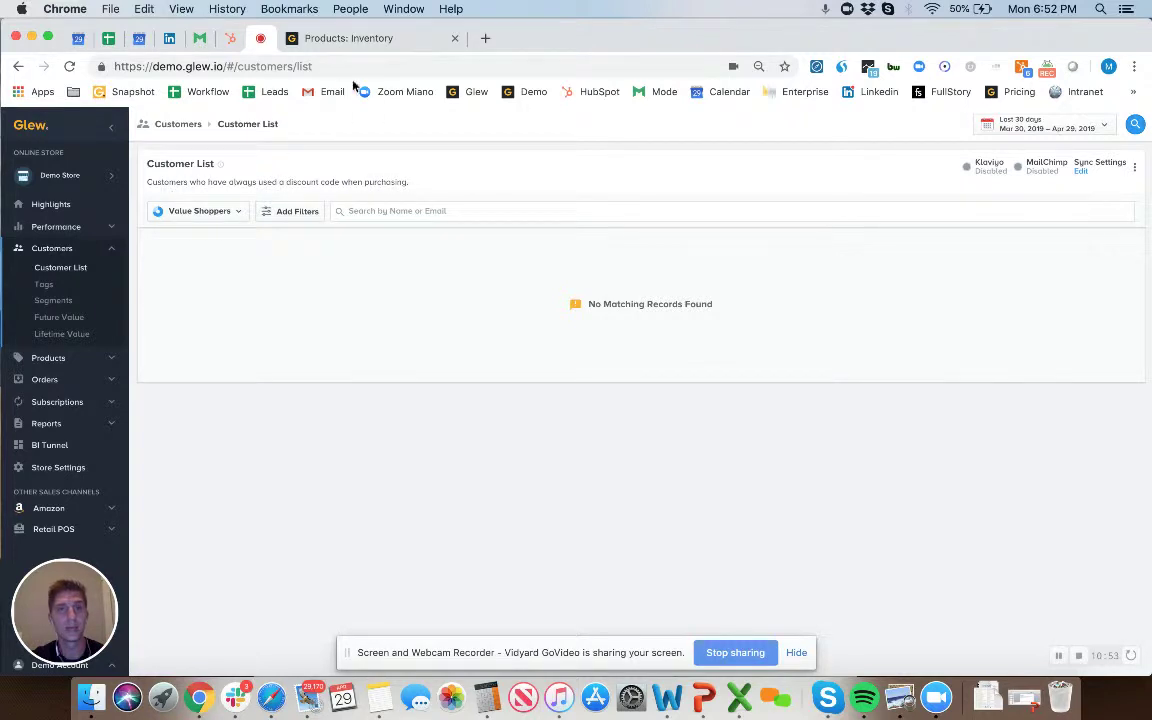
Return to the product inventory page and apply the Send me to Value Shoppers segment.
{"action": "left_click", "coordinate": [308, 46]}
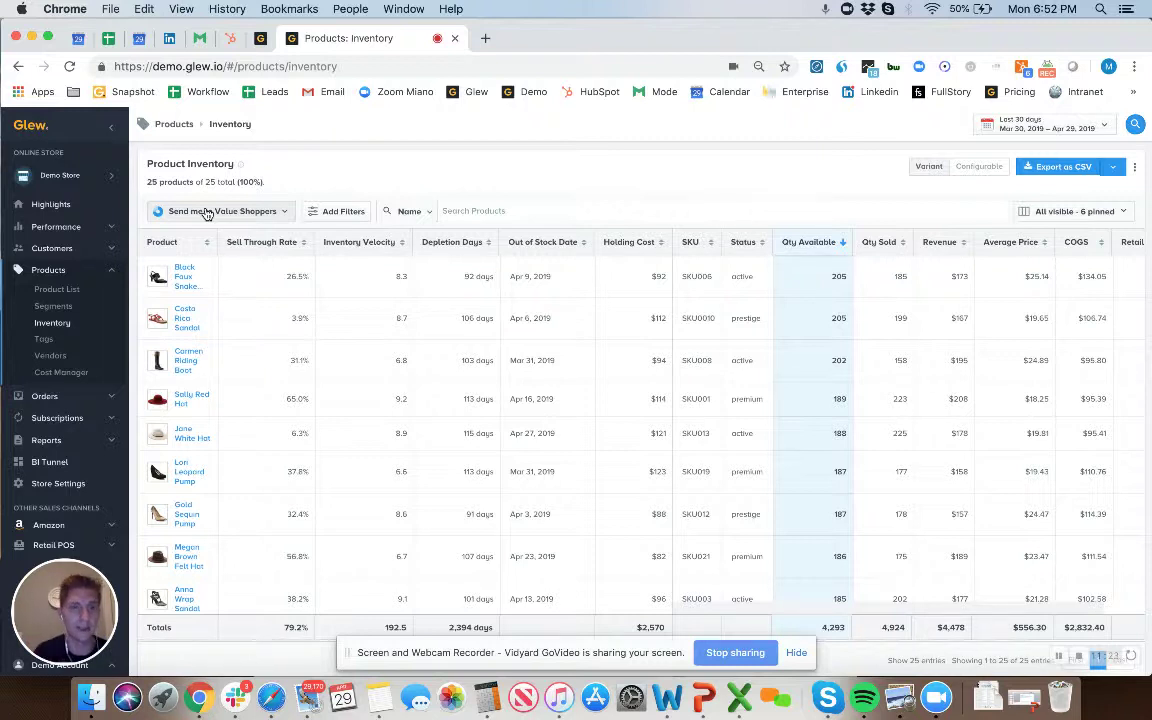
{"action": "left_click", "coordinate": [205, 213]}
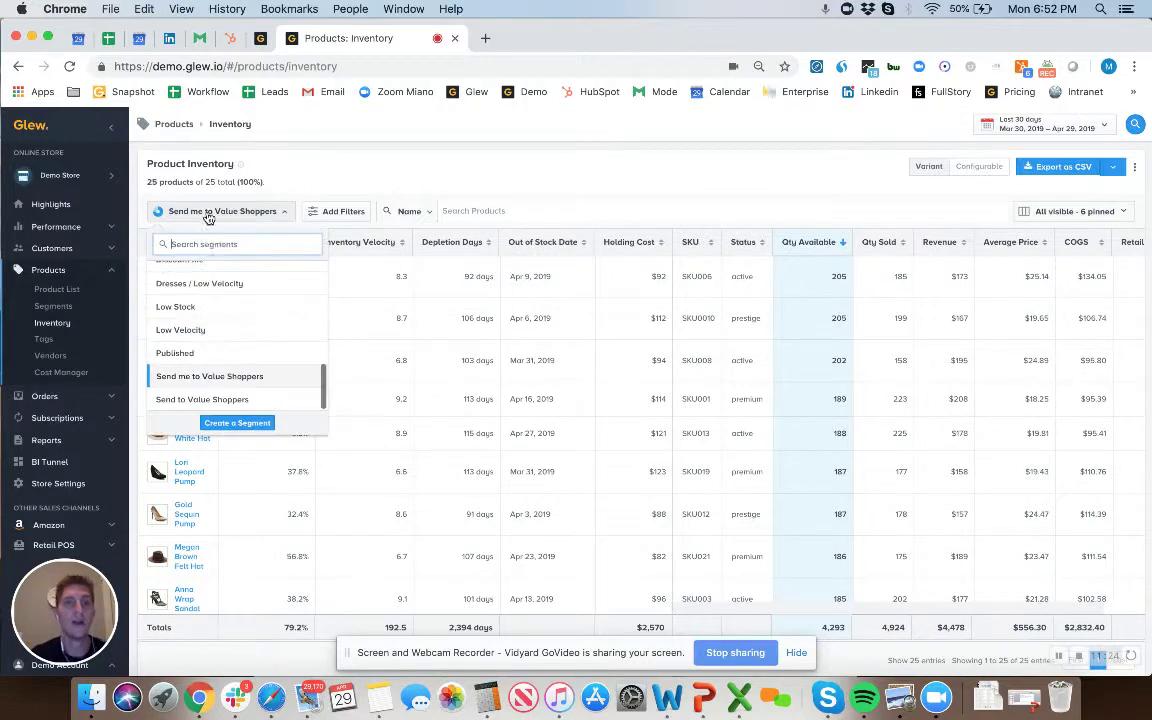
{"action": "left_click", "coordinate": [200, 377]}
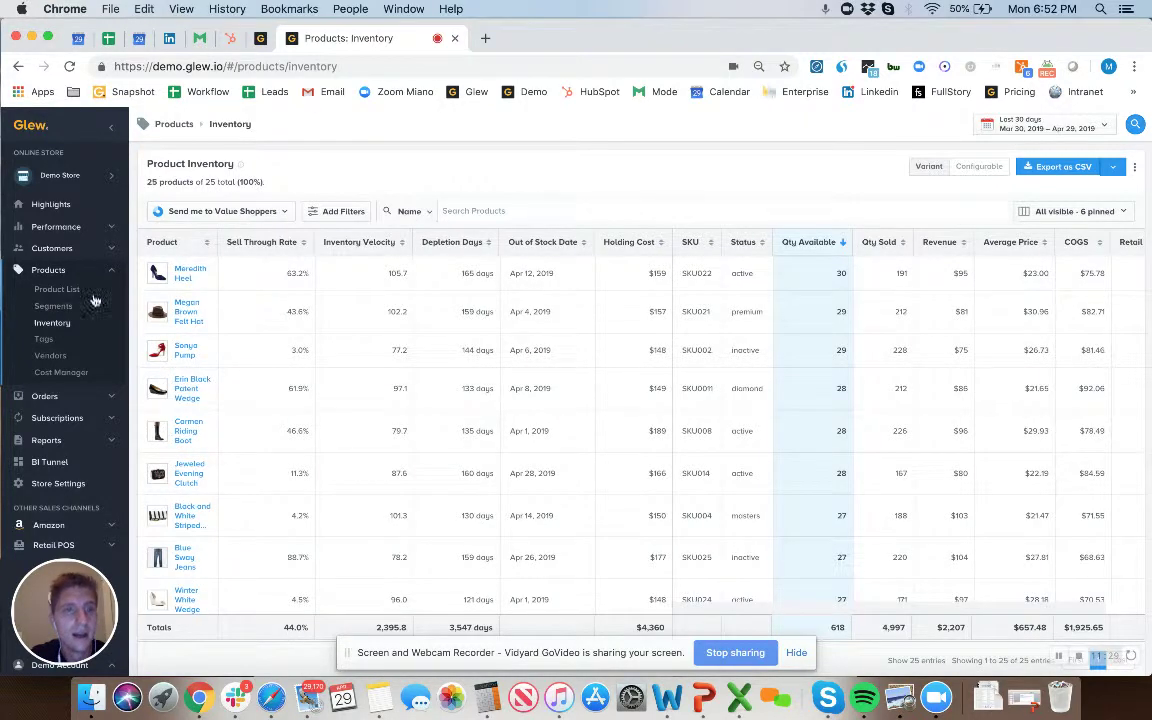
Start creating a product segment, removing the Holding Cost and Depletion Days filters and keeping Sell Through Rate less than or equal to 0.75.
{"action": "left_click", "coordinate": [222, 211]}
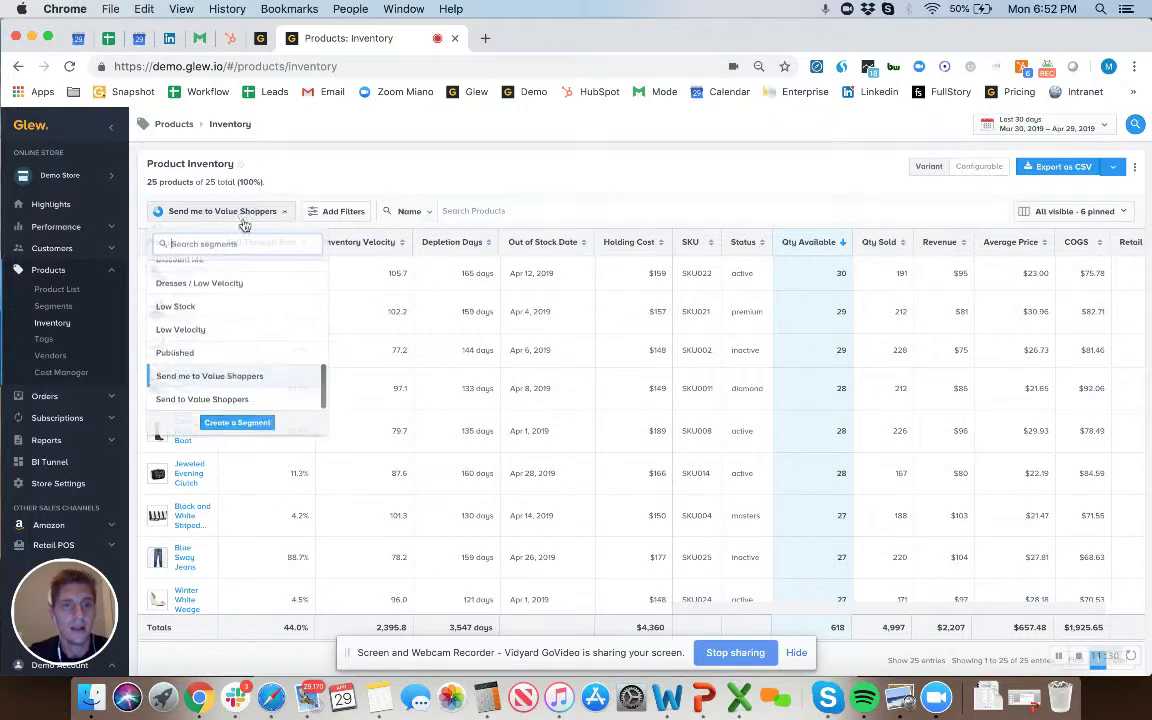
{"action": "left_click", "coordinate": [237, 423]}
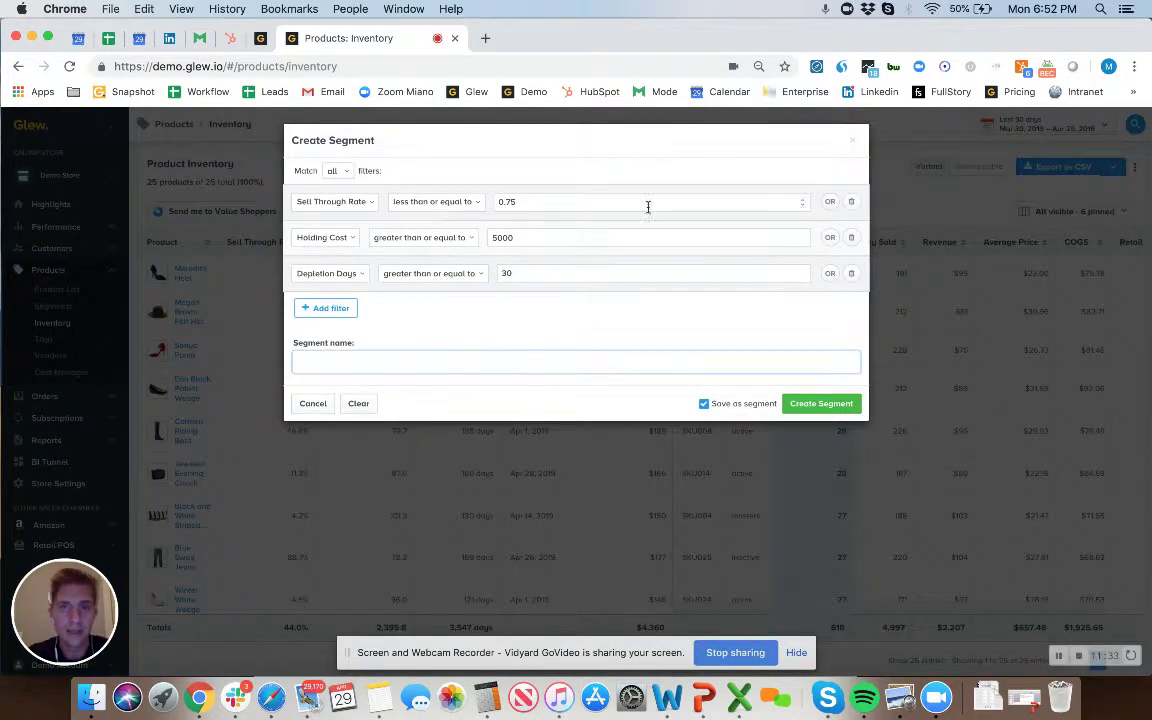
{"action": "left_click", "coordinate": [851, 273]}
{"action": "left_click", "coordinate": [851, 237]}
{"action": "left_click", "coordinate": [329, 201]}
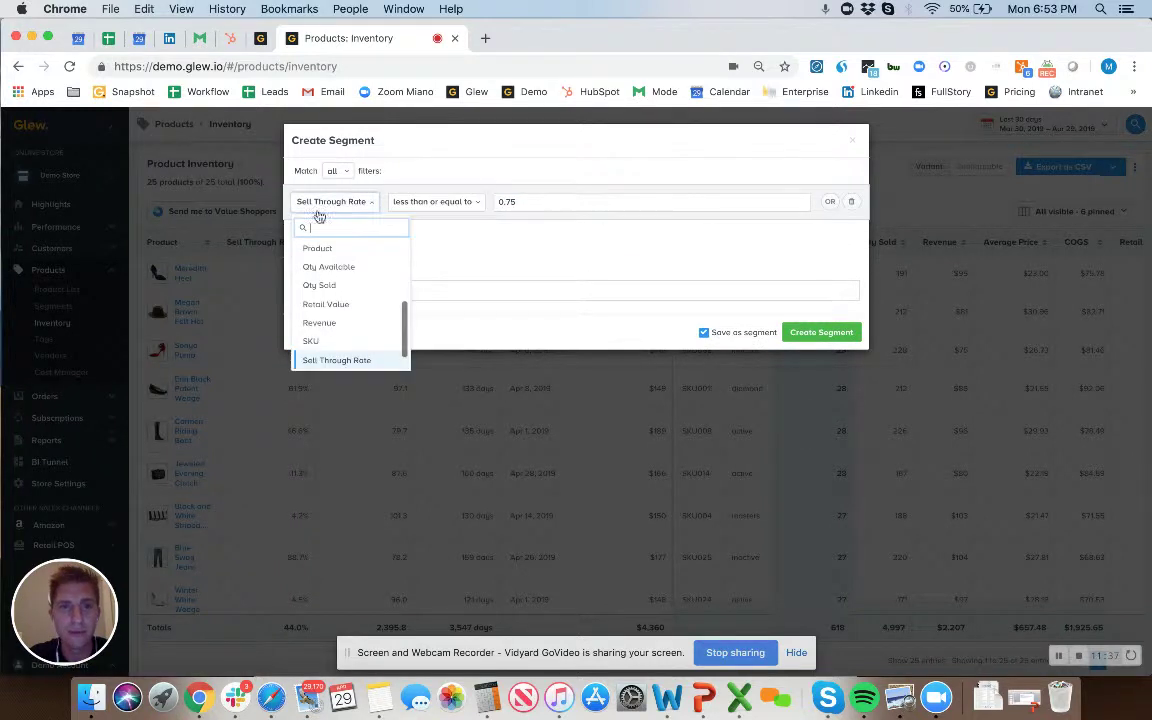
{"action": "left_click", "coordinate": [440, 228]}
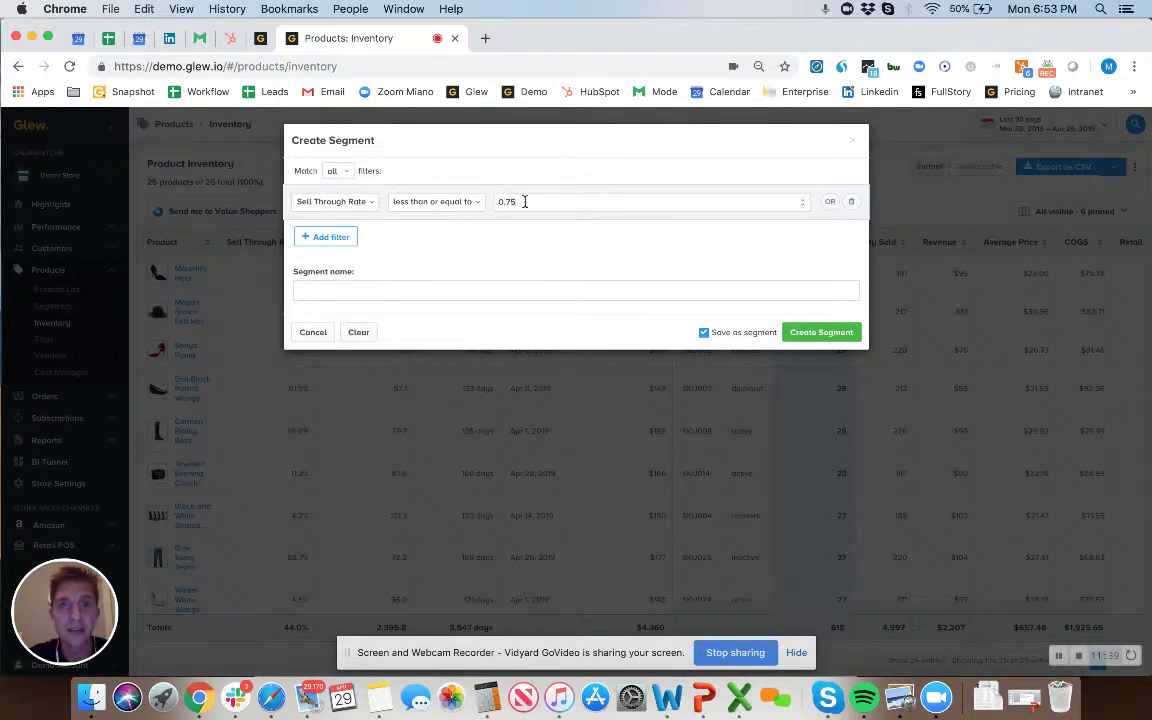
{"action": "left_click_drag", "start_coordinate": [524, 200], "coordinate": [473, 204]}
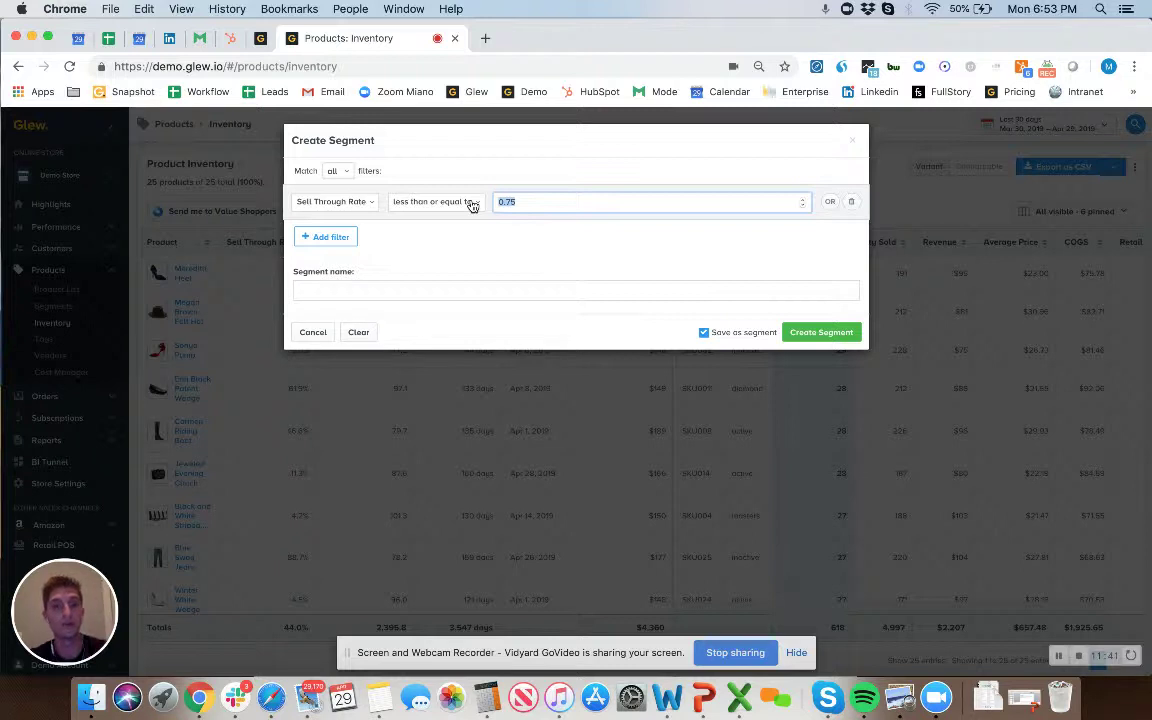
Add a Holding Cost filter to the segment, greater than or equal to 5000.
{"action": "left_click", "coordinate": [323, 242]}
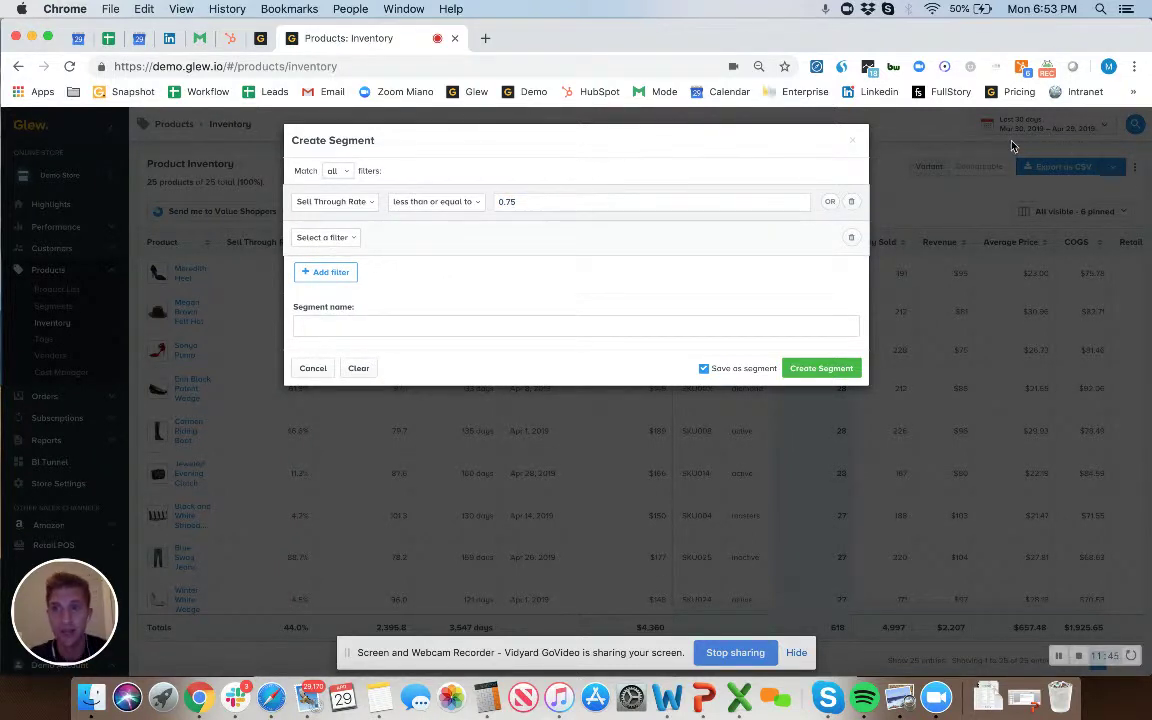
{"action": "left_click", "coordinate": [335, 237]}
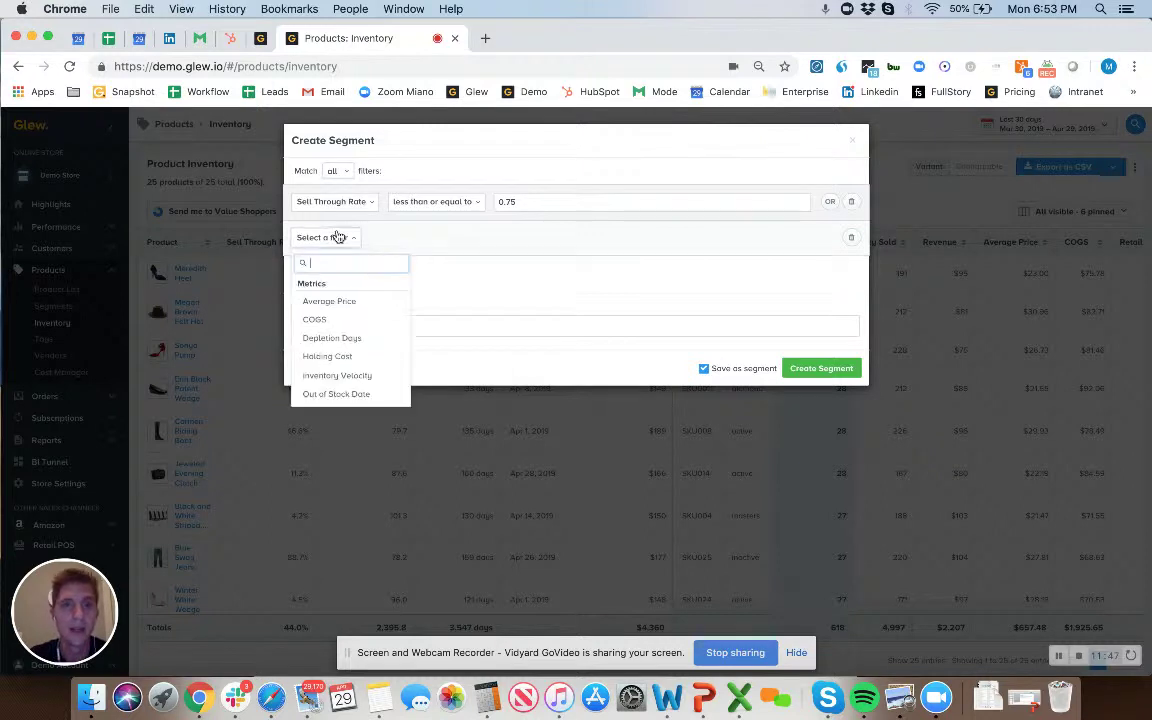
{"action": "left_click", "coordinate": [332, 356]}
{"action": "left_click", "coordinate": [389, 237]}
{"action": "left_click", "coordinate": [404, 315]}
{"action": "left_click", "coordinate": [529, 237]}
{"action": "type", "text": "5"}
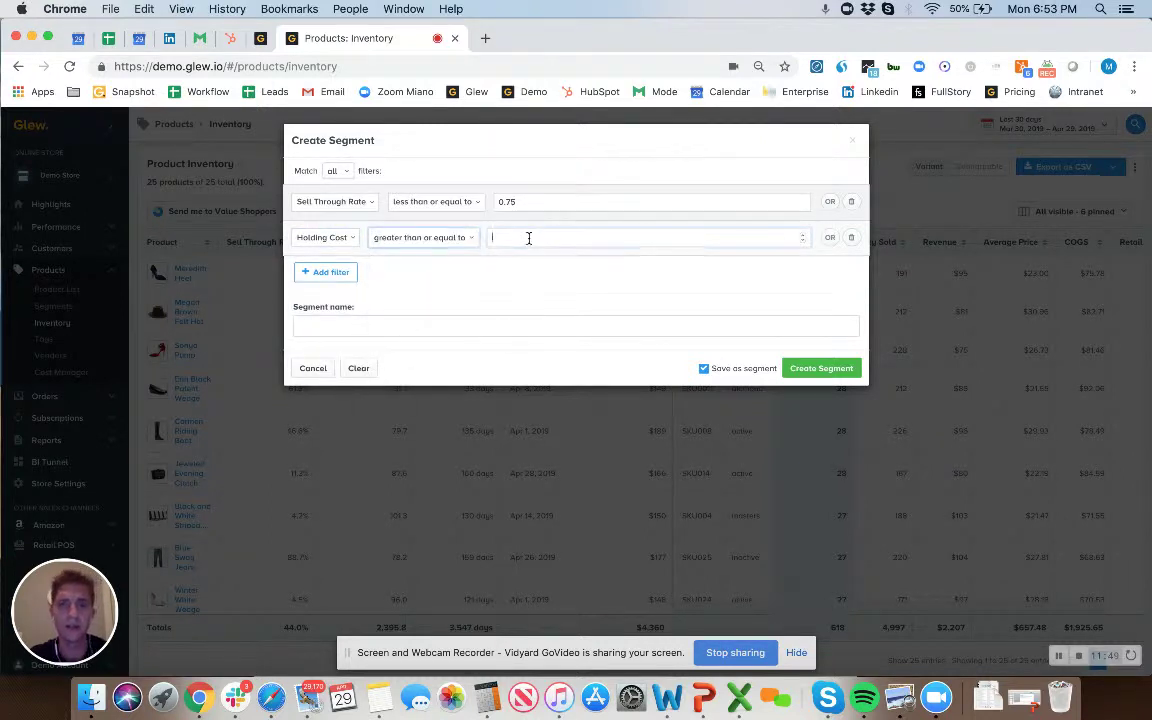
{"action": "type", "text": "000"}
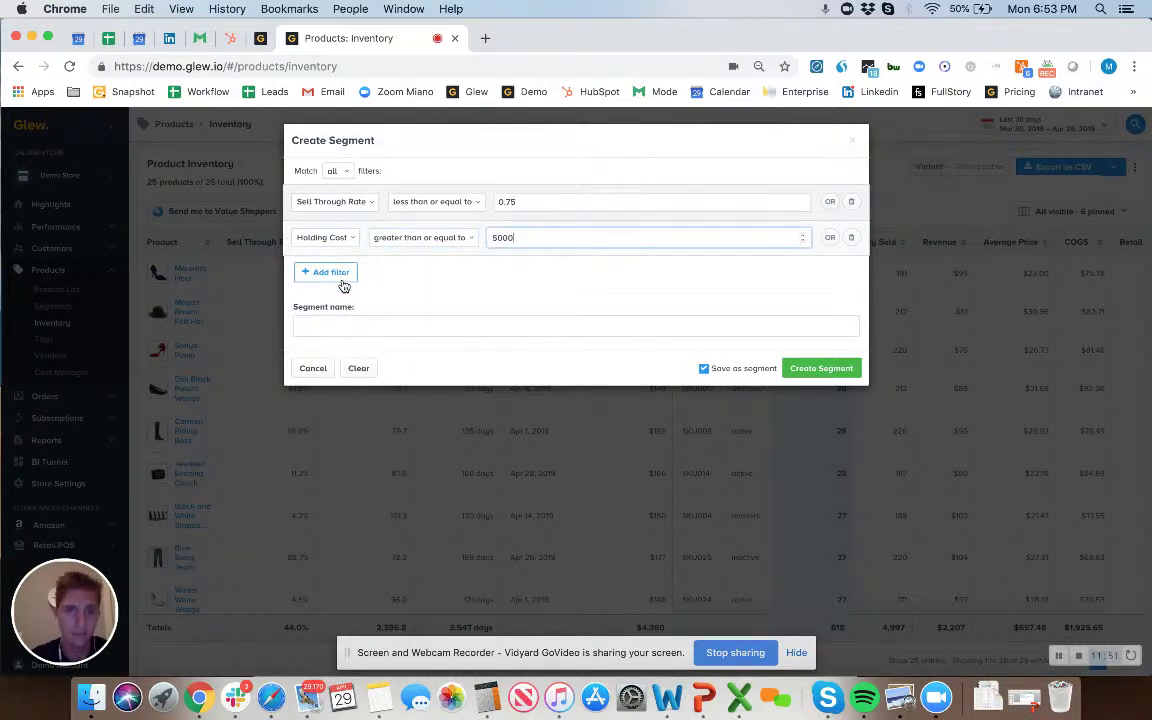
Add a Depletion Days filter to the segment, greater than or equal to 30.
{"action": "left_click", "coordinate": [333, 273]}
{"action": "left_click", "coordinate": [320, 274]}
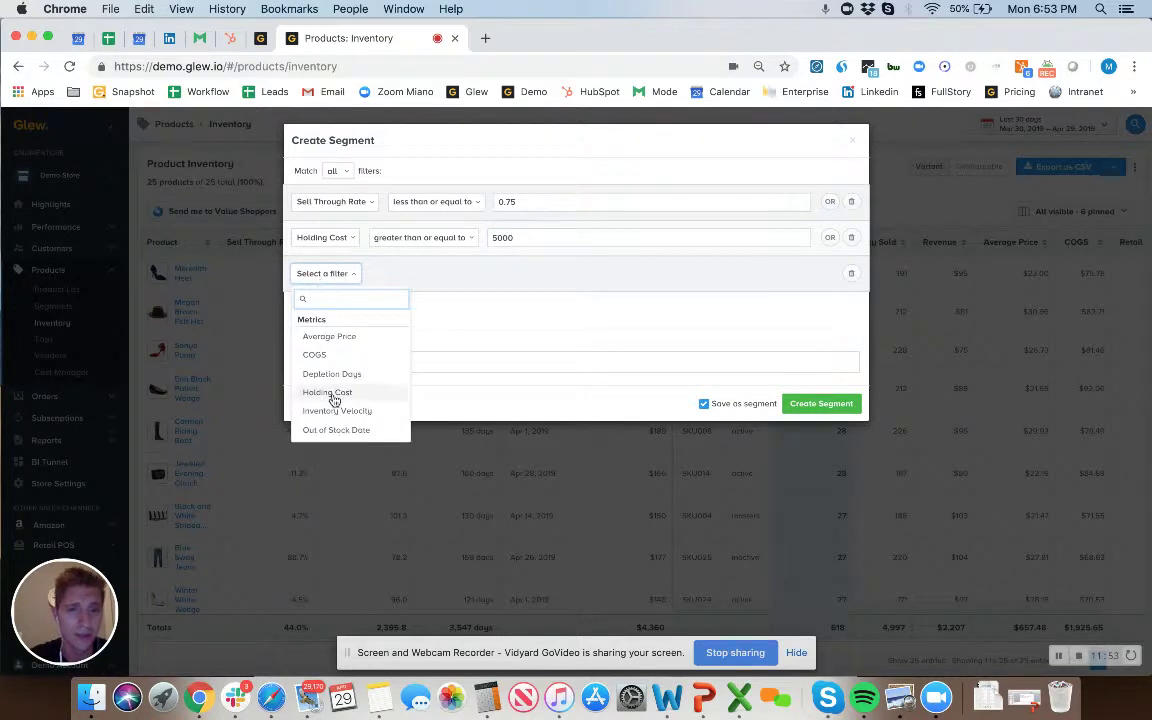
{"action": "scroll", "coordinate": [334, 398], "scroll_direction": "down", "scroll_amount": 1}
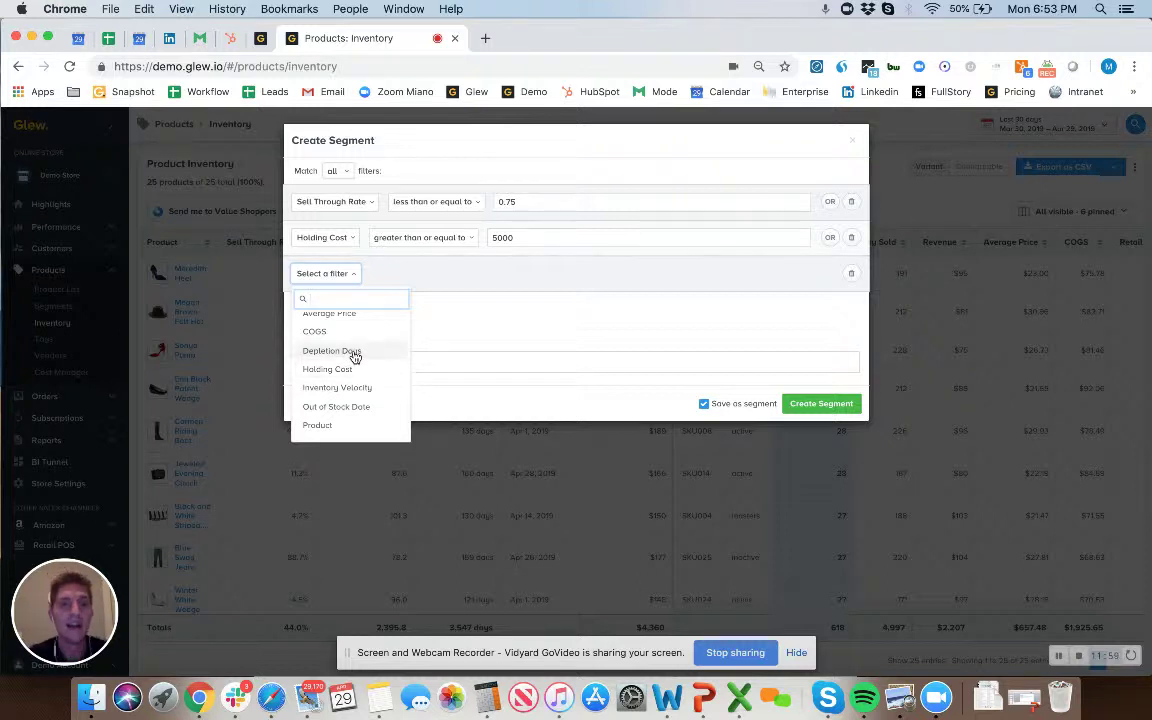
{"action": "left_click", "coordinate": [347, 352]}
{"action": "left_click", "coordinate": [400, 273]}
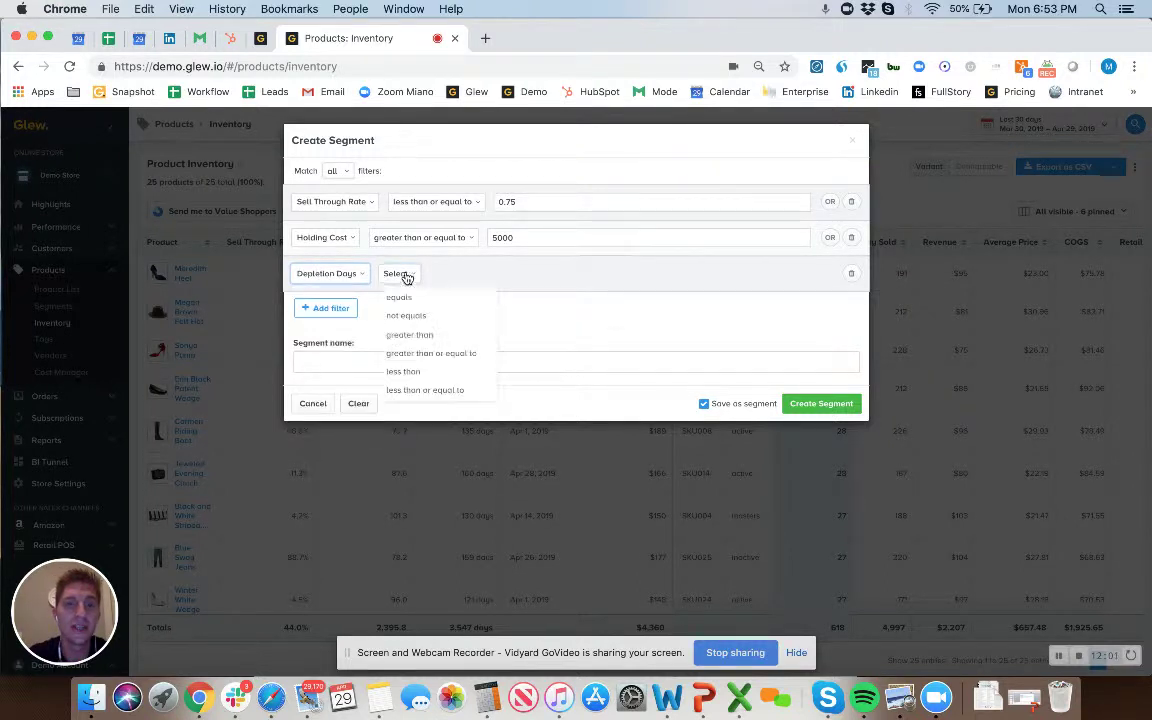
{"action": "left_click", "coordinate": [404, 353]}
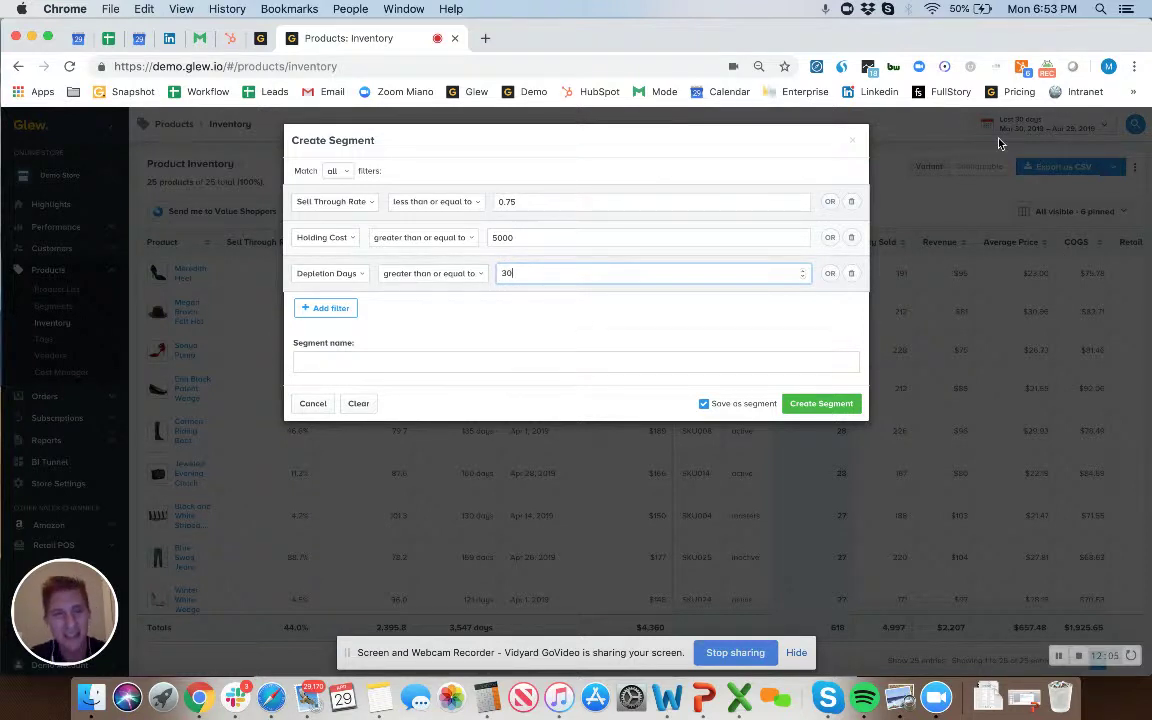
{"action": "left_click", "coordinate": [466, 320]}
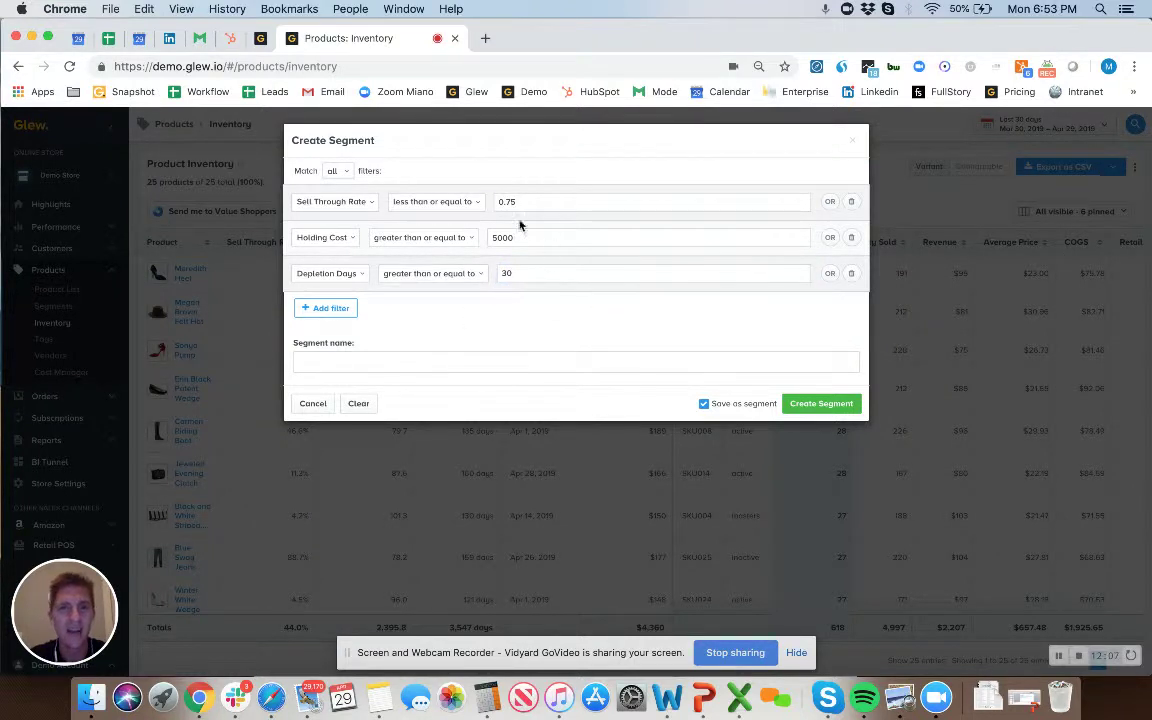
{"action": "left_click_drag", "start_coordinate": [515, 273], "coordinate": [460, 278]}
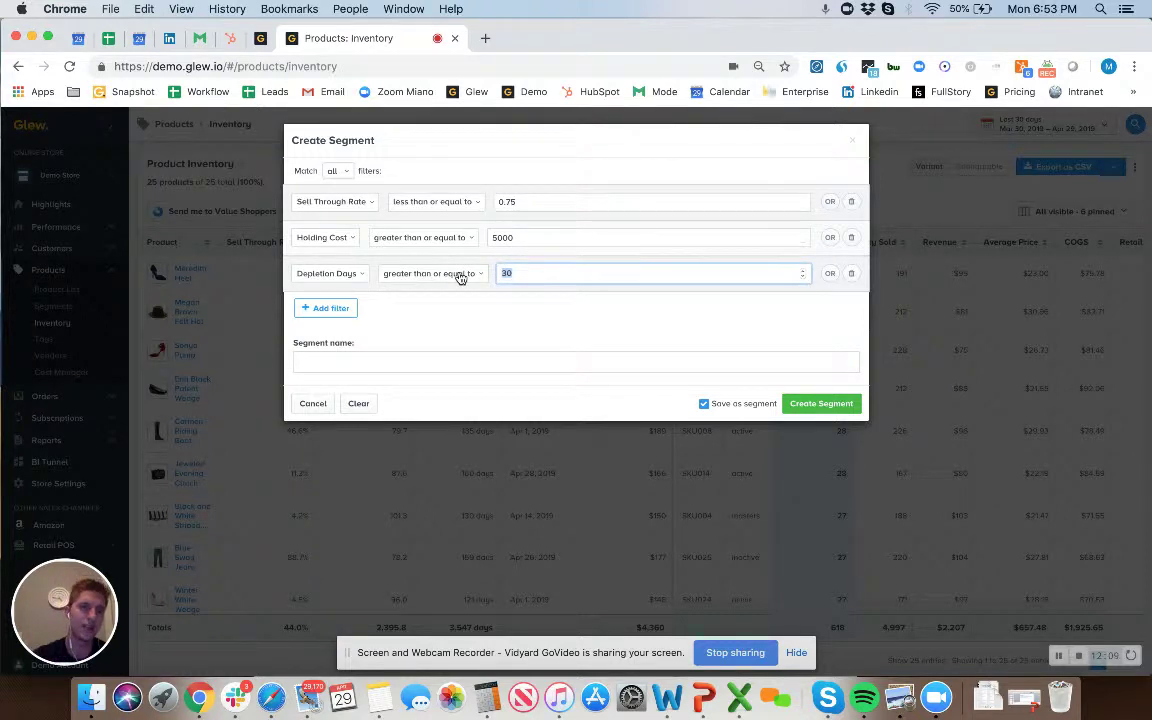
Create the segment with the name Send to Value Shoppers and go to the customer list.
{"action": "left_click", "coordinate": [380, 358]}
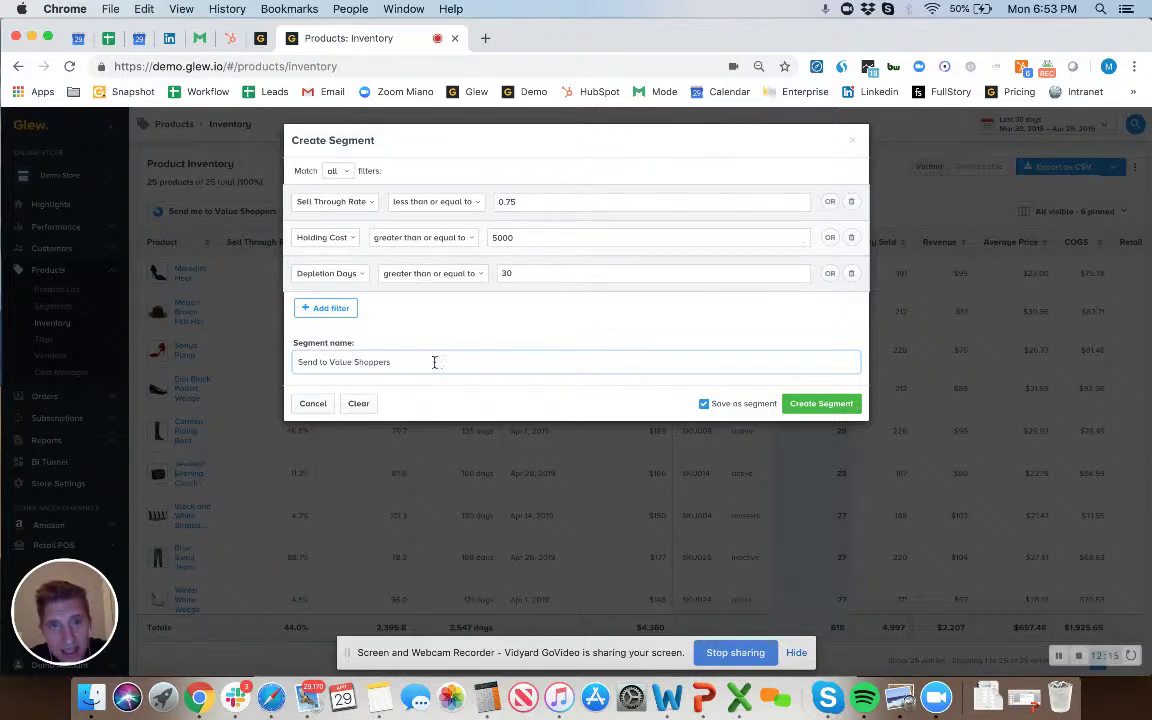
{"action": "left_click", "coordinate": [815, 403]}
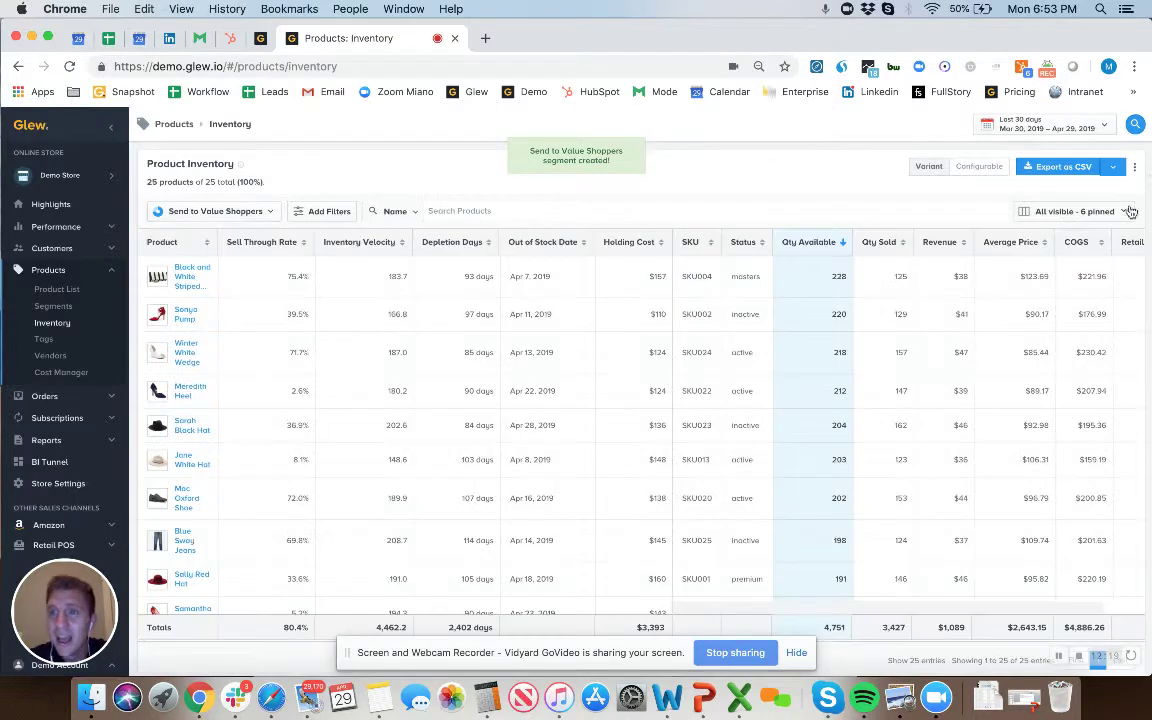
{"action": "left_click", "coordinate": [1134, 167]}
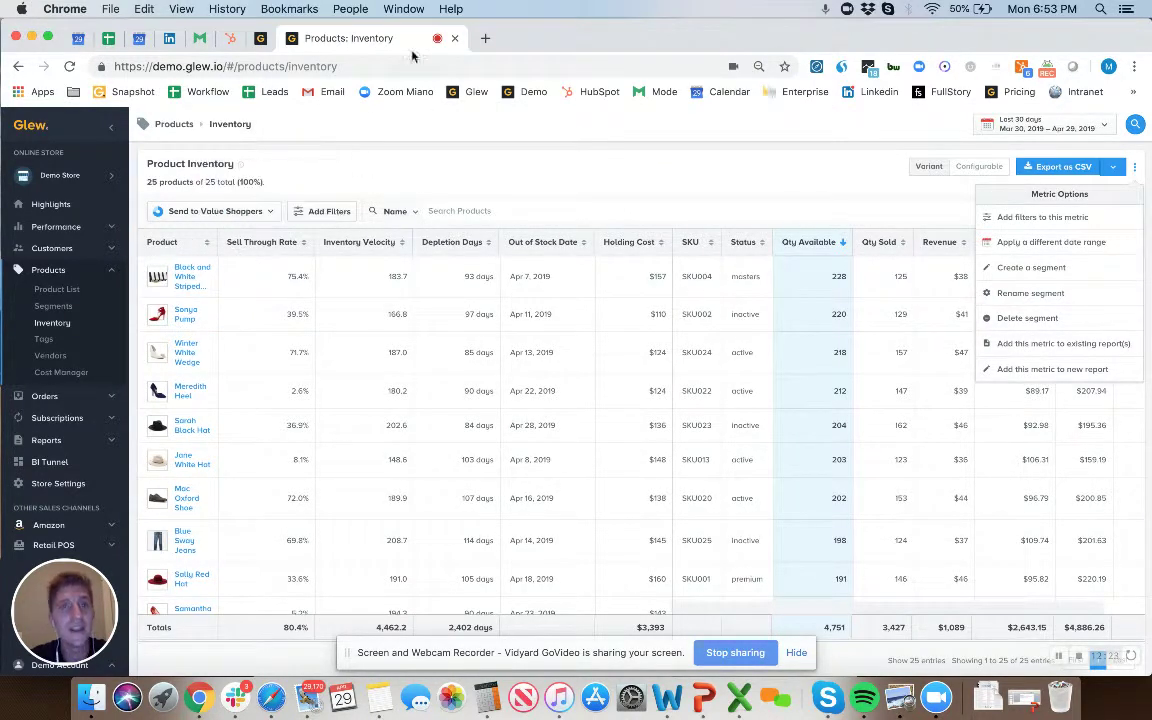
{"action": "left_click", "coordinate": [60, 250]}
{"action": "left_click", "coordinate": [58, 267]}
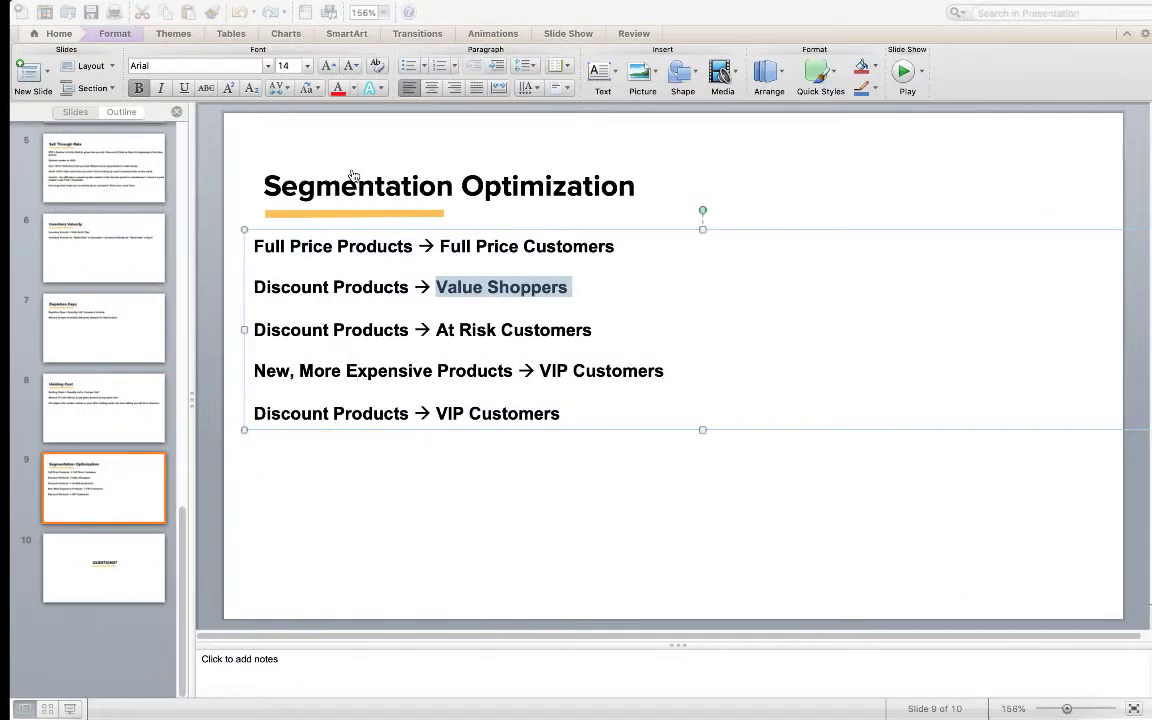
Switch to PowerPoint and highlight the Full Price Customers and Value Shoppers lines on the Segmentation Optimization slide.
{"action": "left_click", "coordinate": [393, 303]}
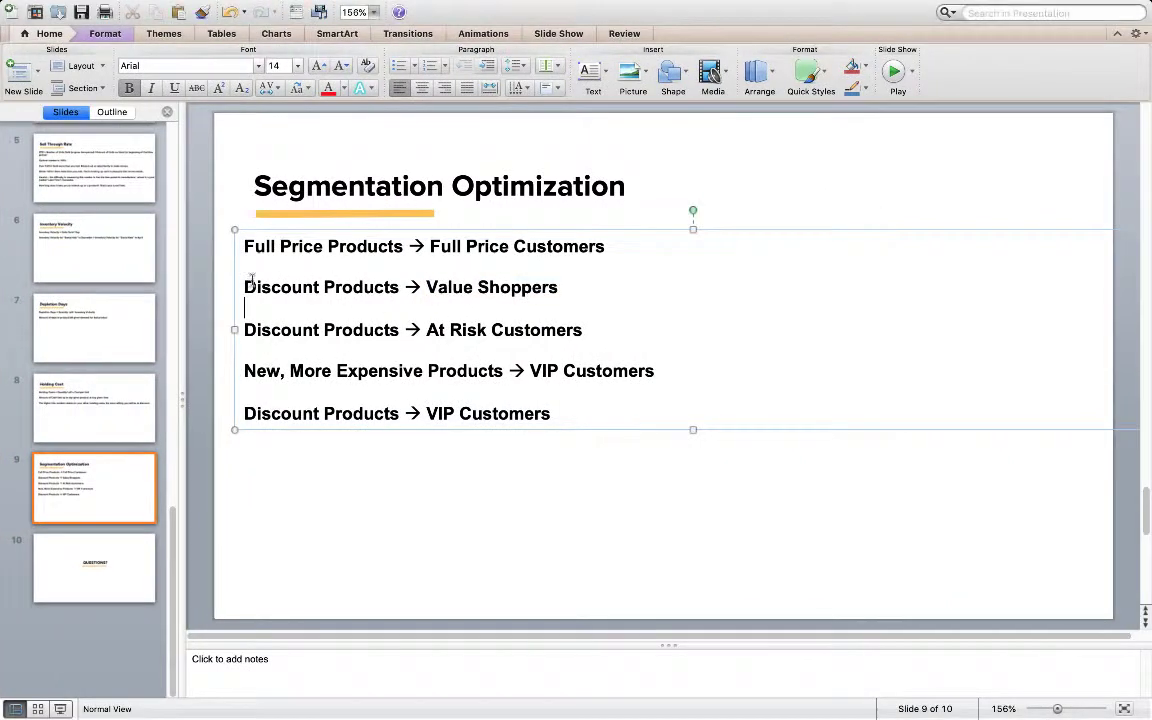
{"action": "left_click_drag", "start_coordinate": [241, 287], "coordinate": [560, 288]}
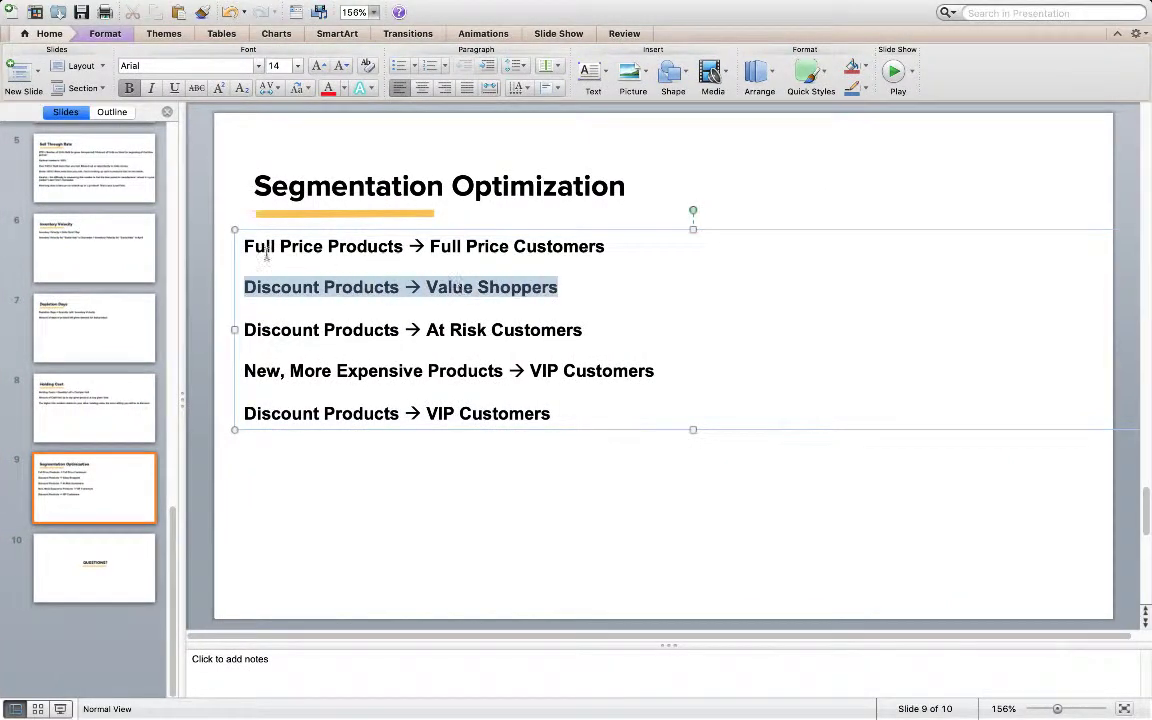
{"action": "left_click_drag", "start_coordinate": [242, 246], "coordinate": [582, 238]}
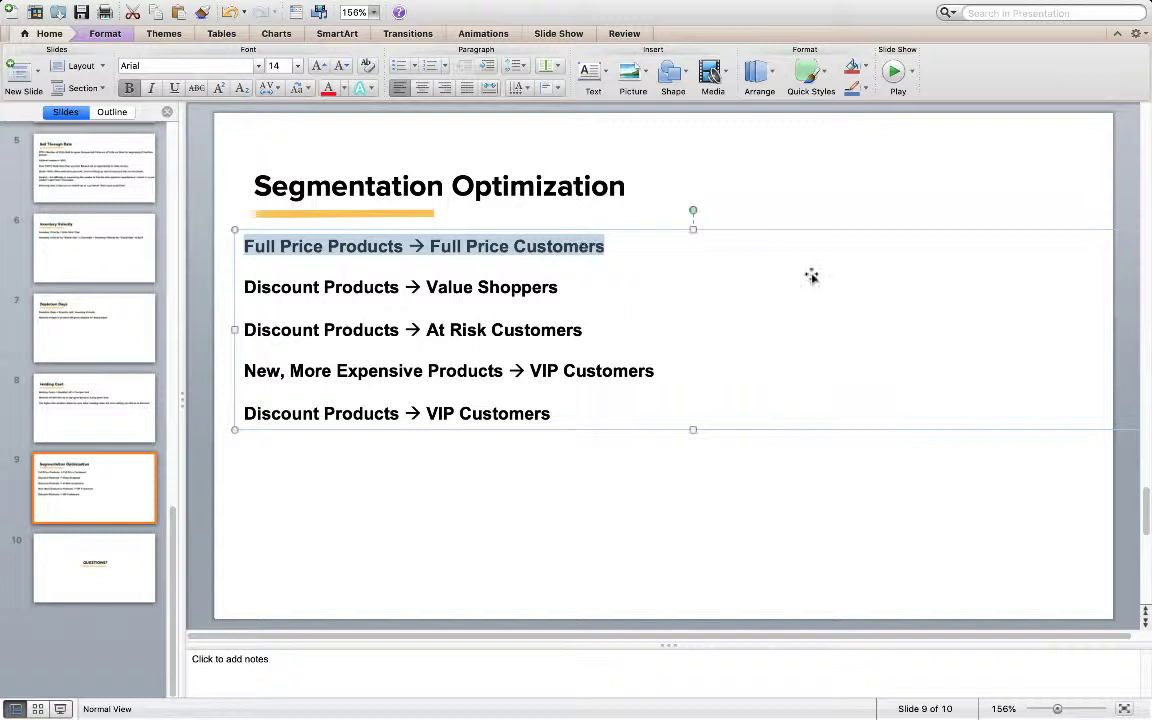
{"action": "left_click_drag", "start_coordinate": [573, 292], "coordinate": [245, 246]}
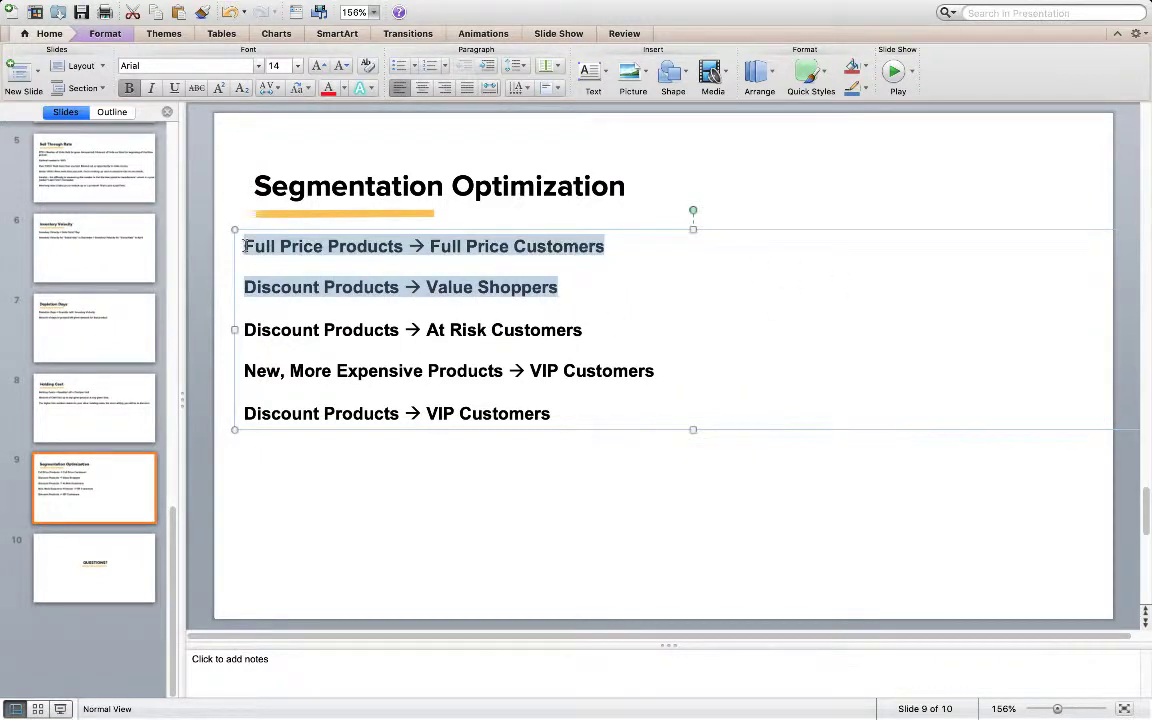
{"action": "left_click", "coordinate": [268, 512]}
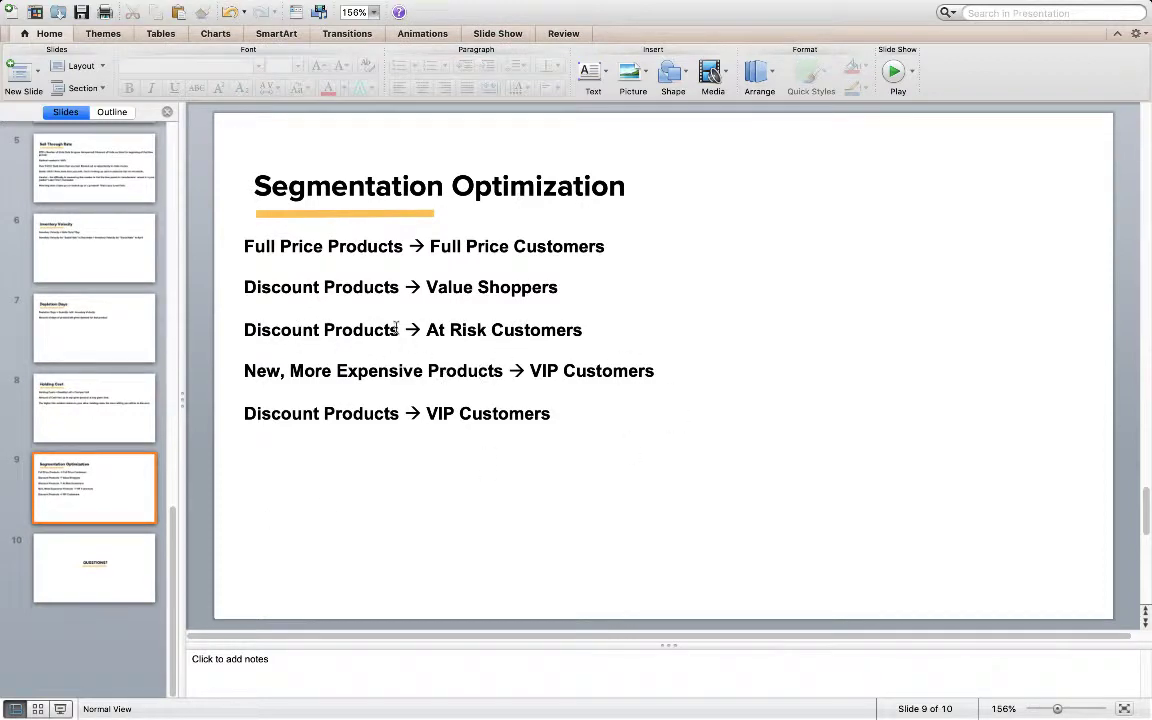
Switch back to Glew in Chrome and filter the customer list by All Customers.
{"action": "key", "text": "ctrl+Left"}
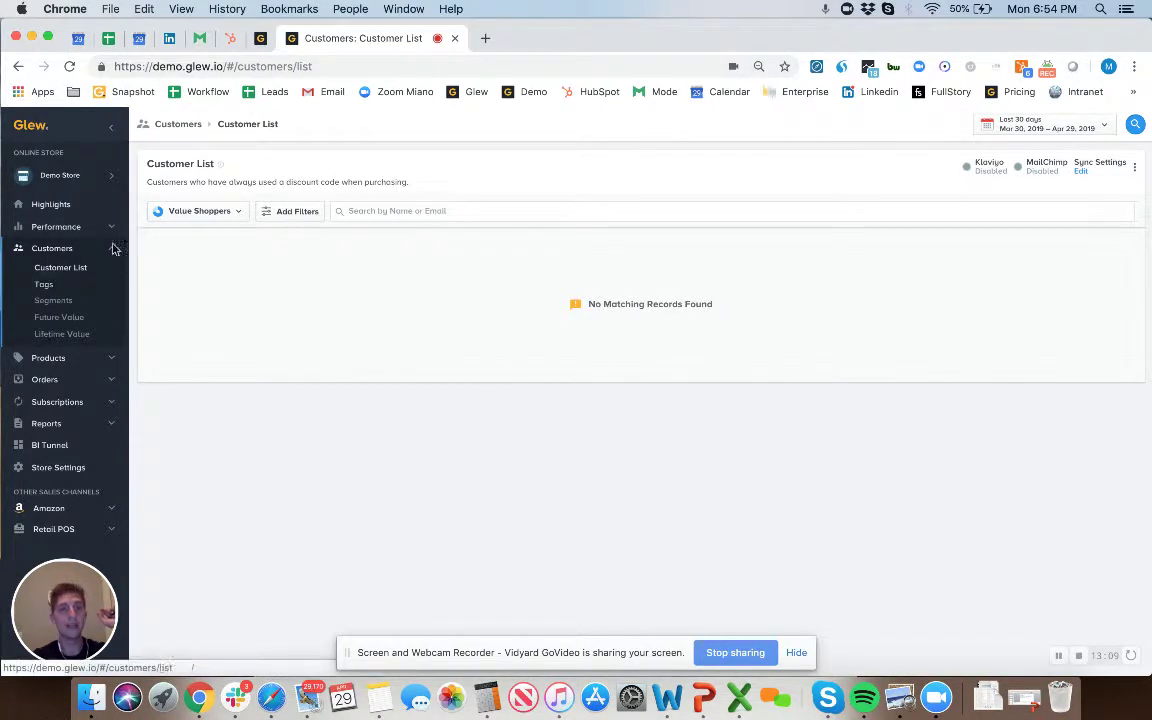
{"action": "left_click", "coordinate": [182, 211]}
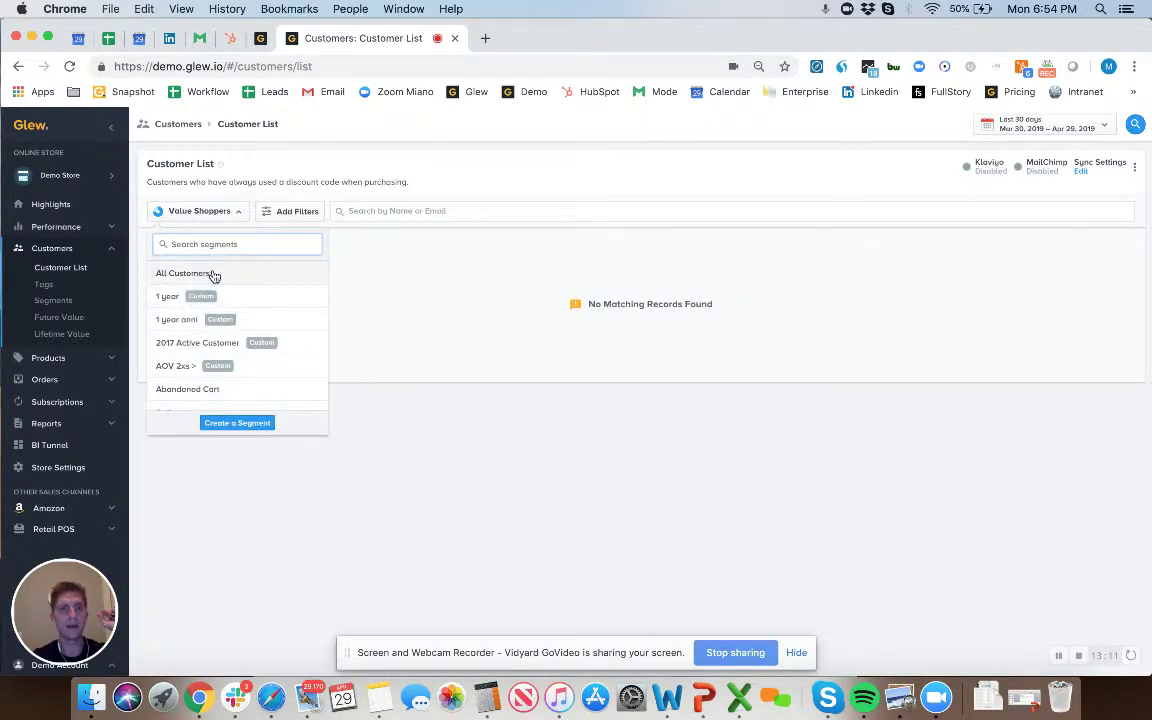
{"action": "left_click", "coordinate": [213, 274]}
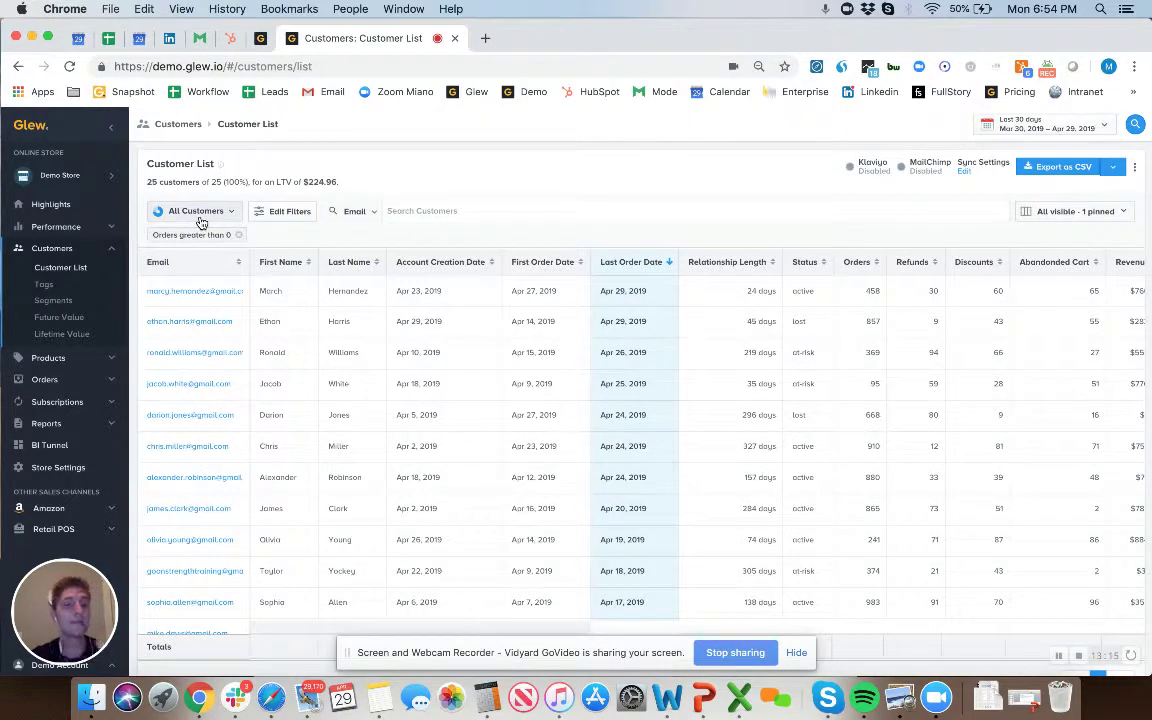
Look through the customer table's columns, open the first customer's details, and return to the customer list.
{"action": "scroll", "coordinate": [784, 415], "scroll_direction": "right", "scroll_amount": 15}
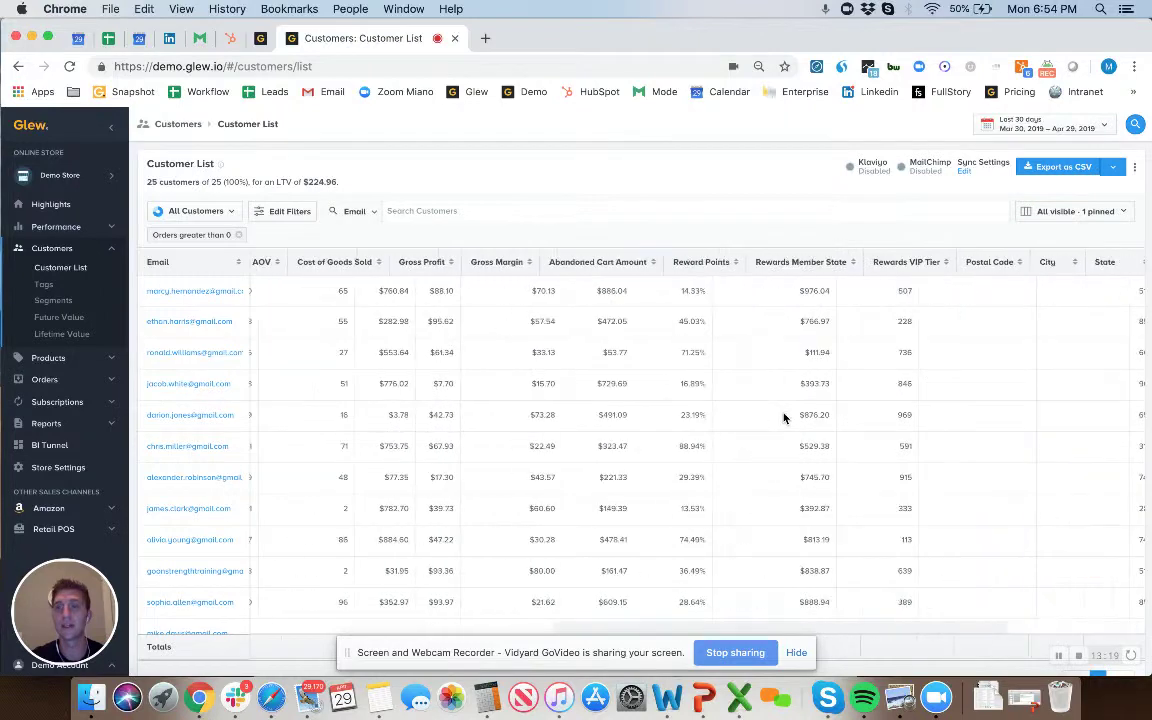
{"action": "scroll", "coordinate": [784, 418], "scroll_direction": "left", "scroll_amount": 10}
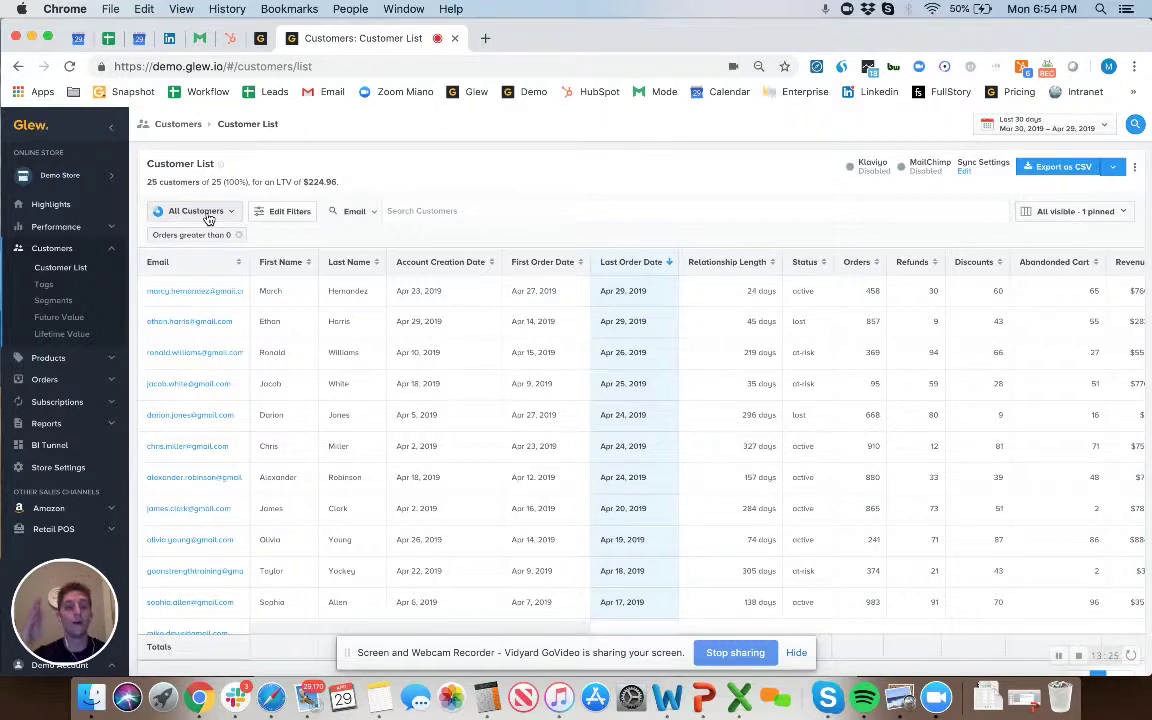
{"action": "left_click", "coordinate": [193, 291]}
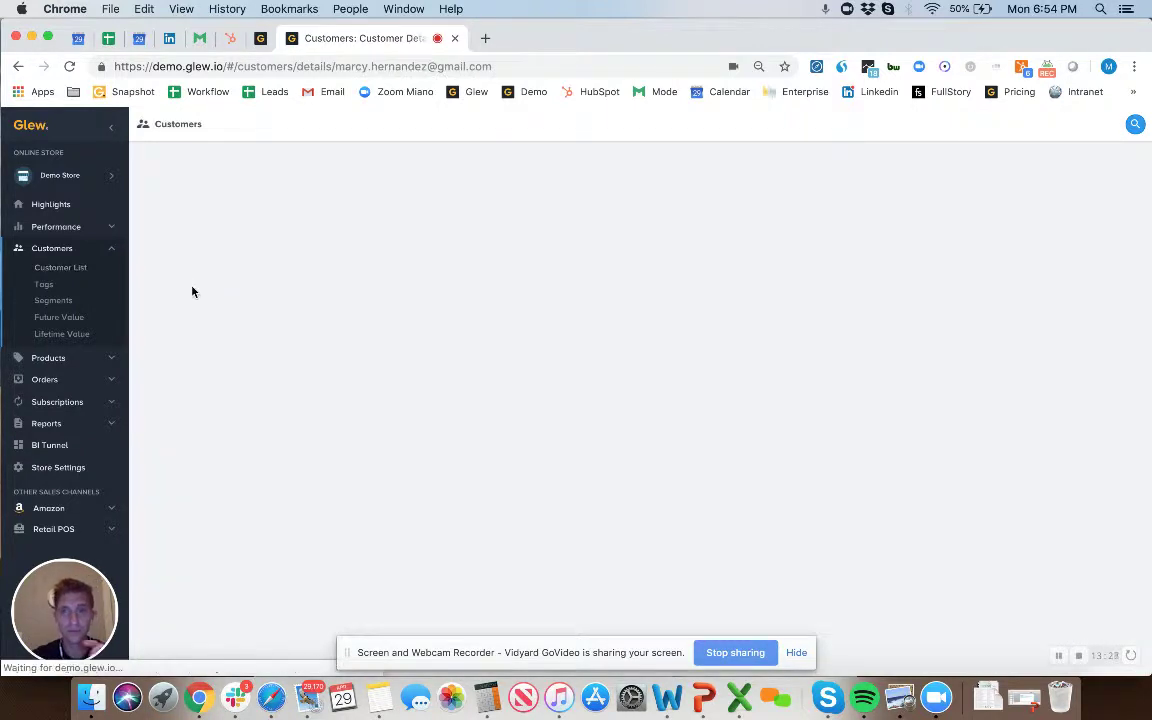
{"action": "left_click", "coordinate": [60, 268]}
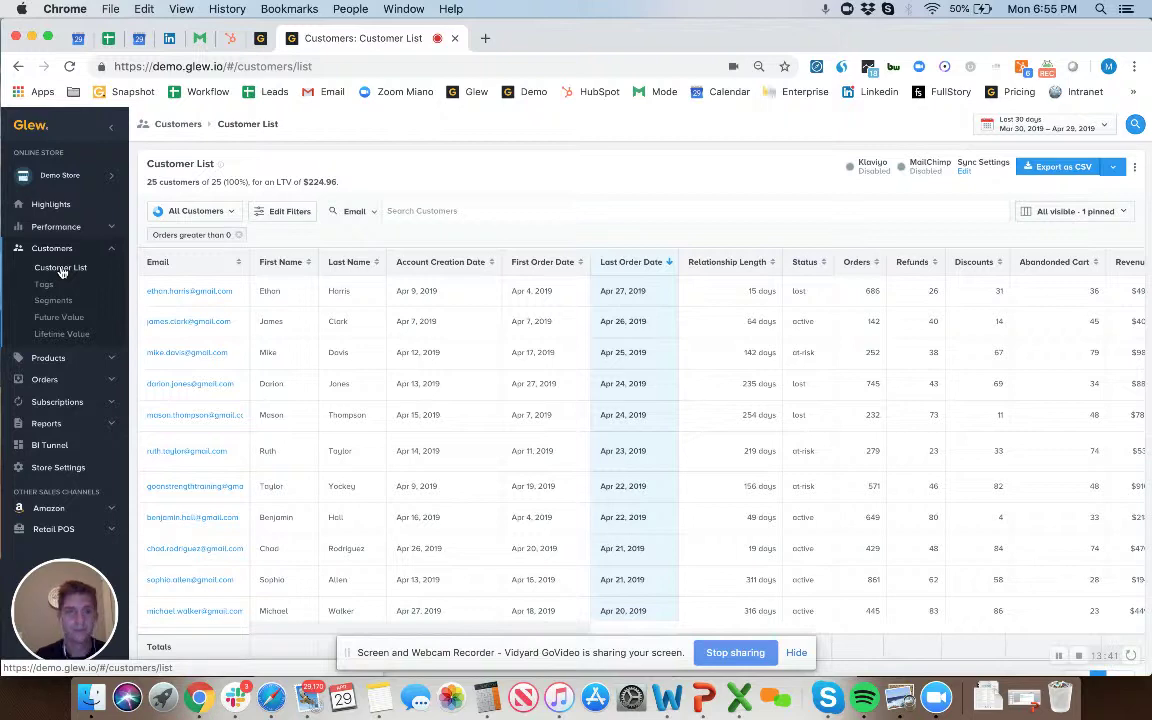
Start creating a customer segment and set its Orders filter to equals 2.
{"action": "left_click", "coordinate": [192, 211]}
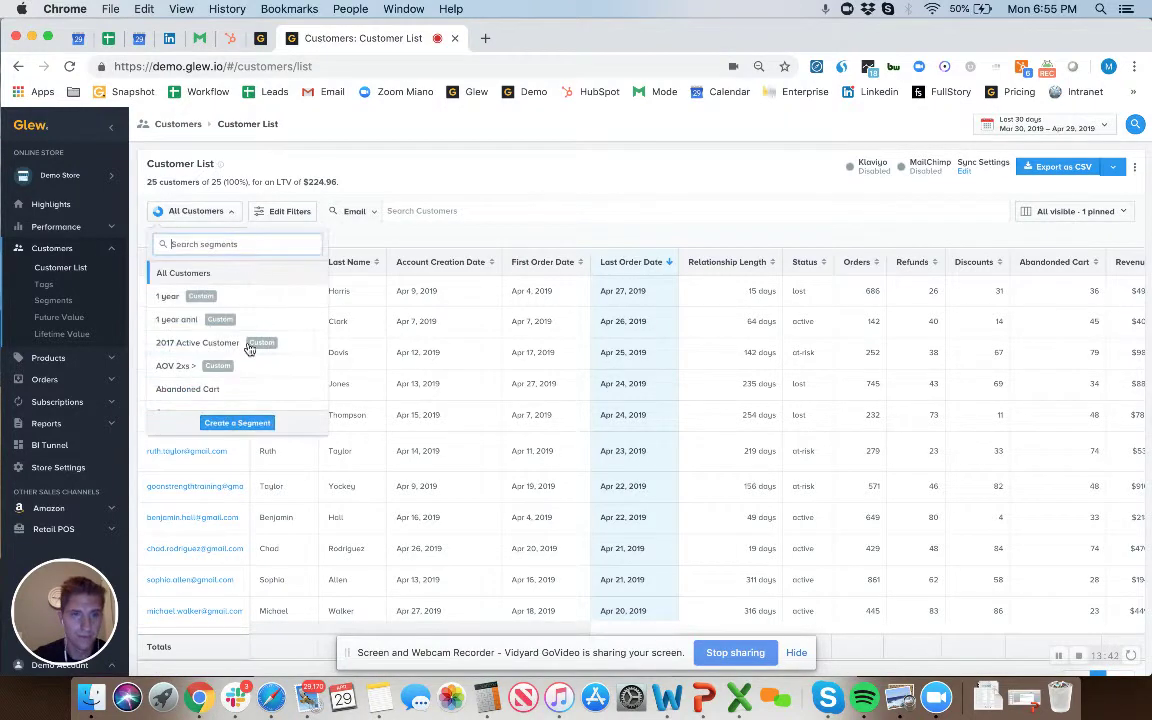
{"action": "left_click", "coordinate": [222, 424]}
{"action": "left_click", "coordinate": [373, 201]}
{"action": "left_click", "coordinate": [368, 227]}
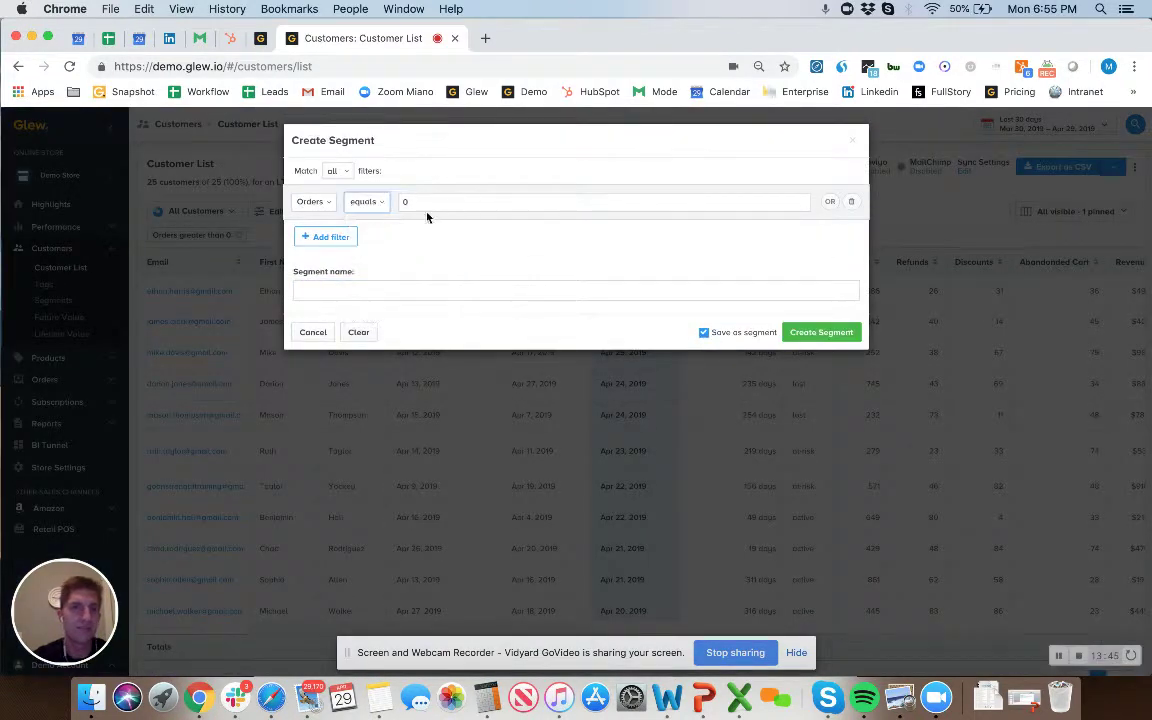
{"action": "type", "text": "2"}
Add a second filter to the customer segment: Status is At-Risk.
{"action": "left_click", "coordinate": [326, 236]}
{"action": "left_click", "coordinate": [322, 237]}
{"action": "scroll", "coordinate": [317, 354], "scroll_direction": "down", "scroll_amount": 2}
{"action": "scroll", "coordinate": [317, 354], "scroll_direction": "down", "scroll_amount": 5}
{"action": "left_click", "coordinate": [318, 353]}
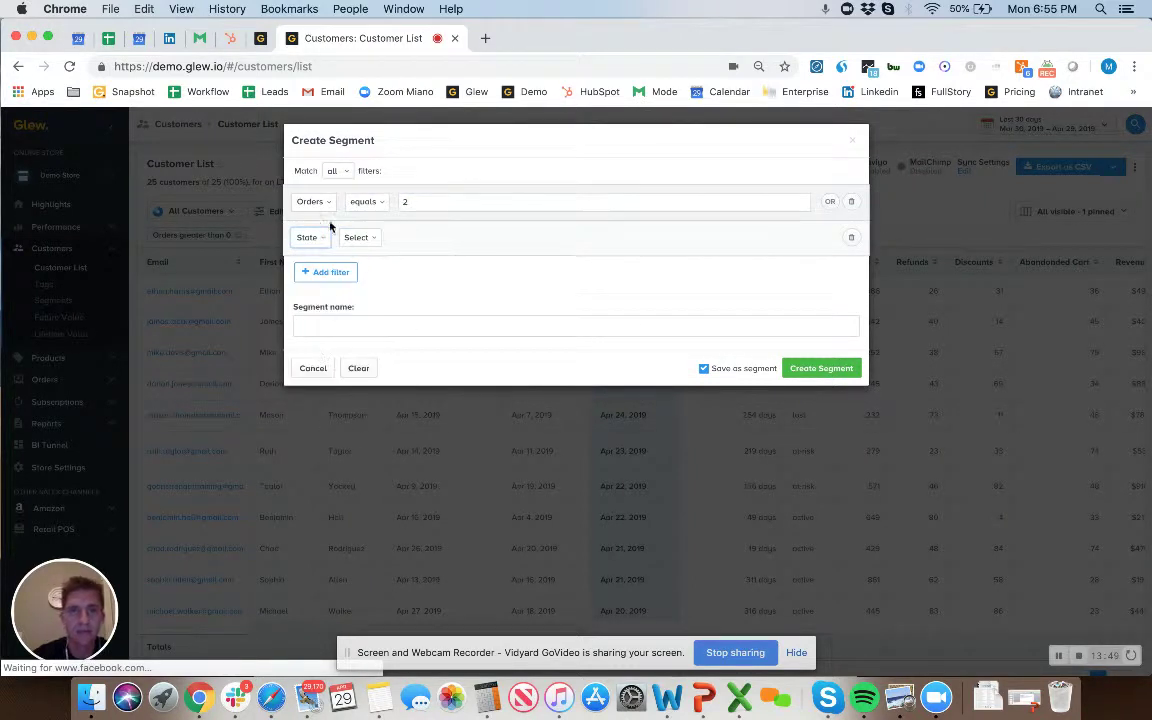
{"action": "left_click", "coordinate": [309, 237]}
{"action": "left_click", "coordinate": [314, 362]}
{"action": "left_click", "coordinate": [357, 239]}
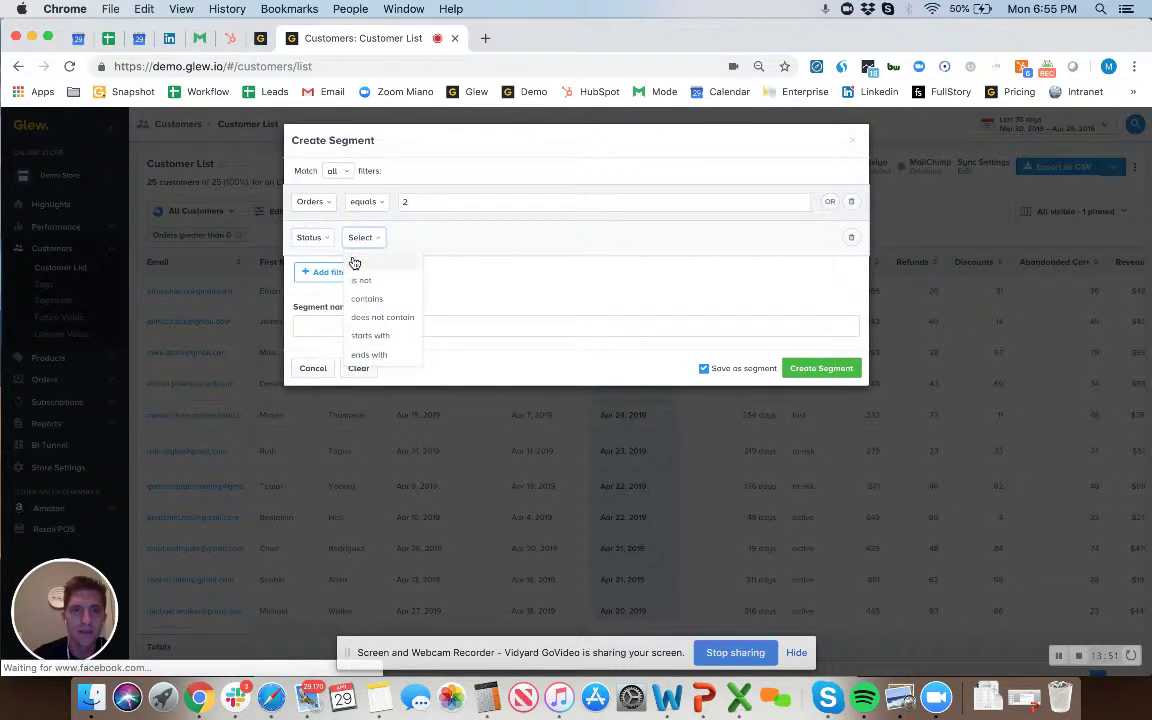
{"action": "left_click", "coordinate": [354, 262]}
{"action": "left_click", "coordinate": [398, 280]}
Set the value of the segment's Orders filter to 4.
{"action": "left_click", "coordinate": [359, 320]}
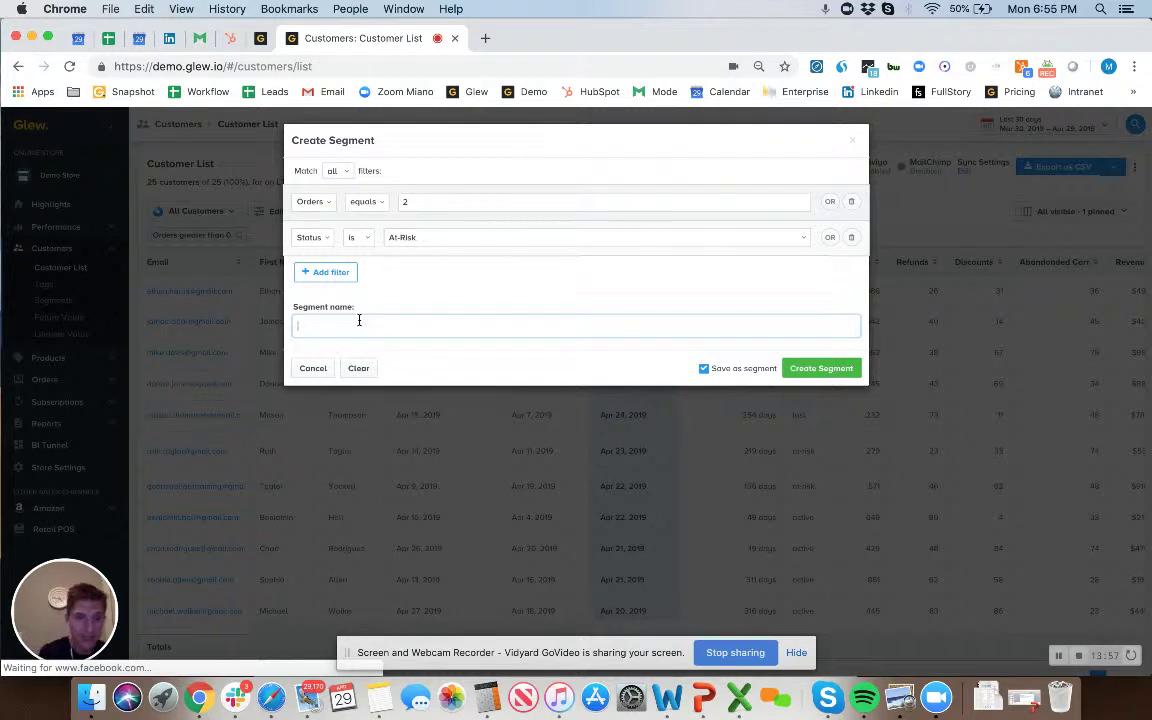
{"action": "left_click_drag", "start_coordinate": [419, 201], "coordinate": [387, 204]}
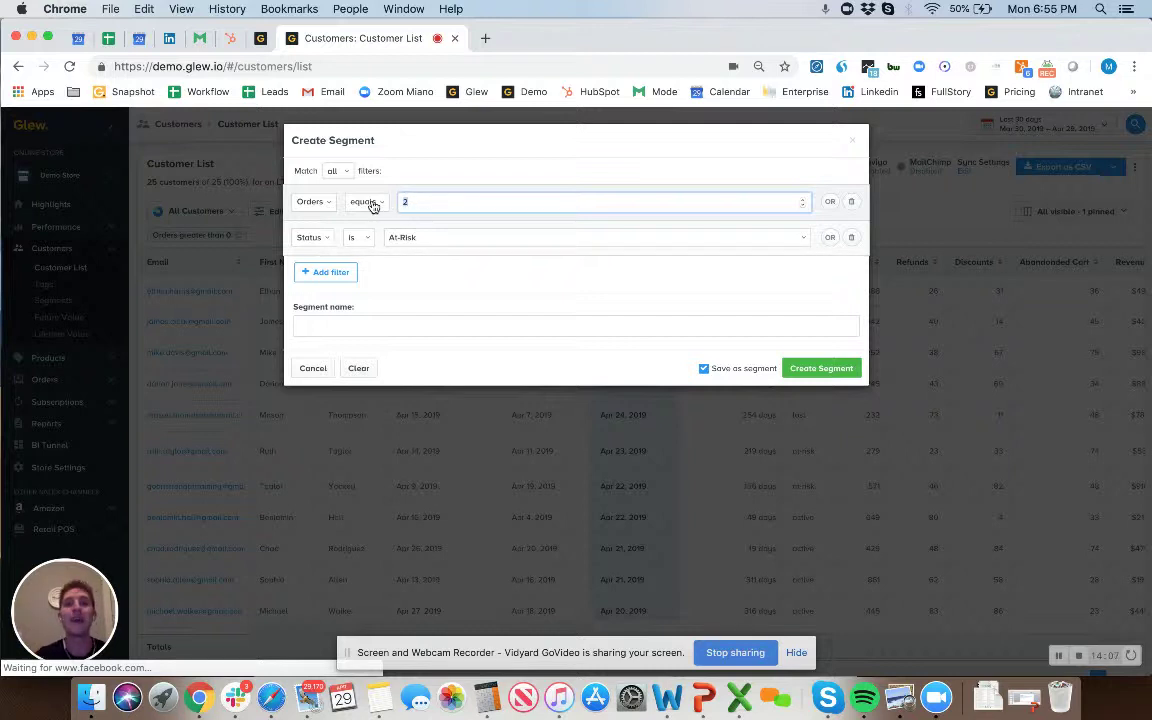
{"action": "type", "text": "4"}
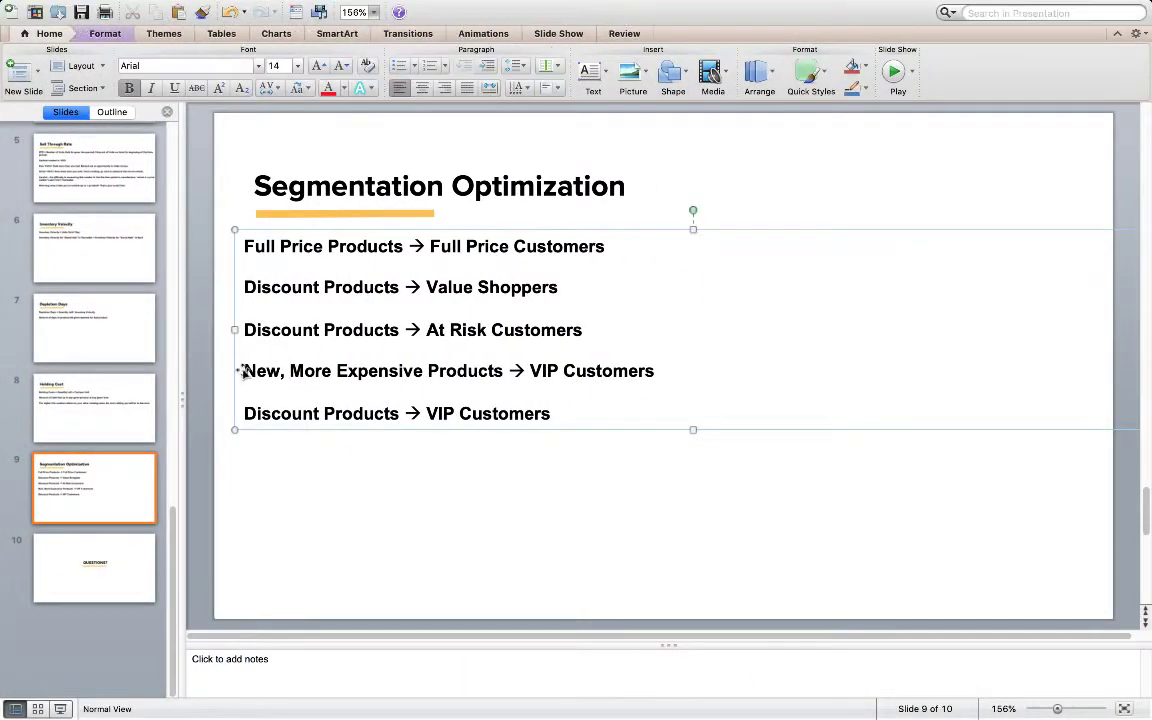
In PowerPoint, highlight VIP Customers in the New, More Expensive Products line, and clear the text selection.
{"action": "left_click_drag", "start_coordinate": [242, 370], "coordinate": [633, 371]}
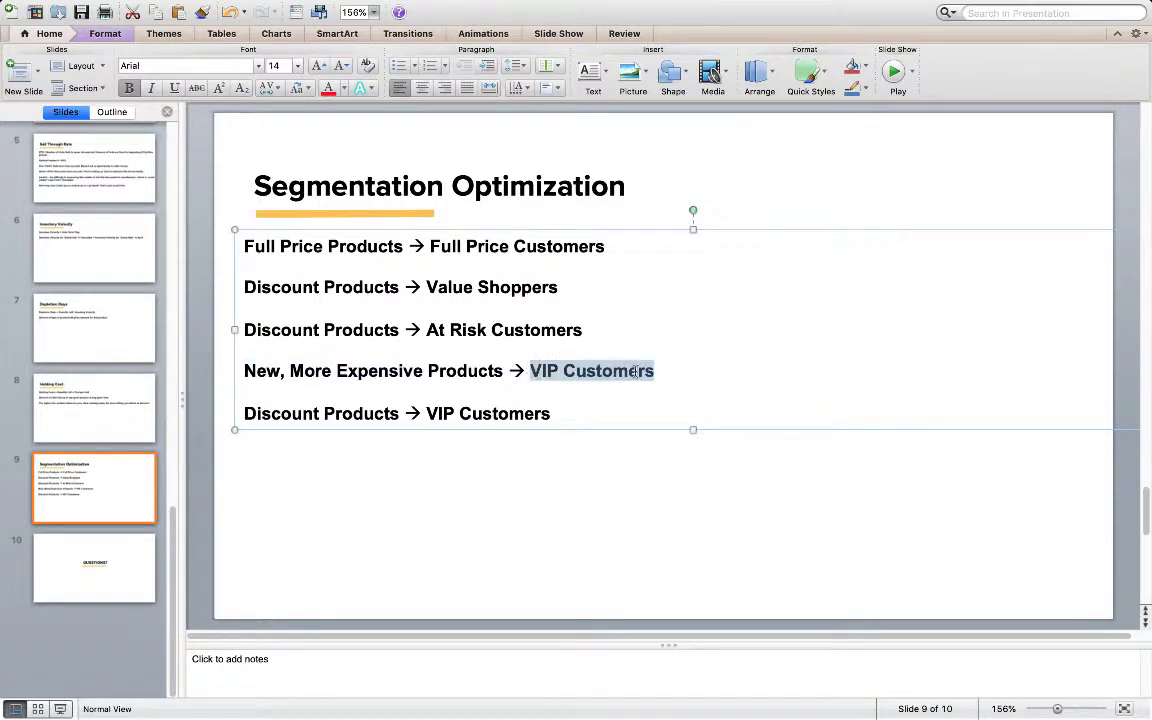
{"action": "key", "text": "ctrl+Left"}
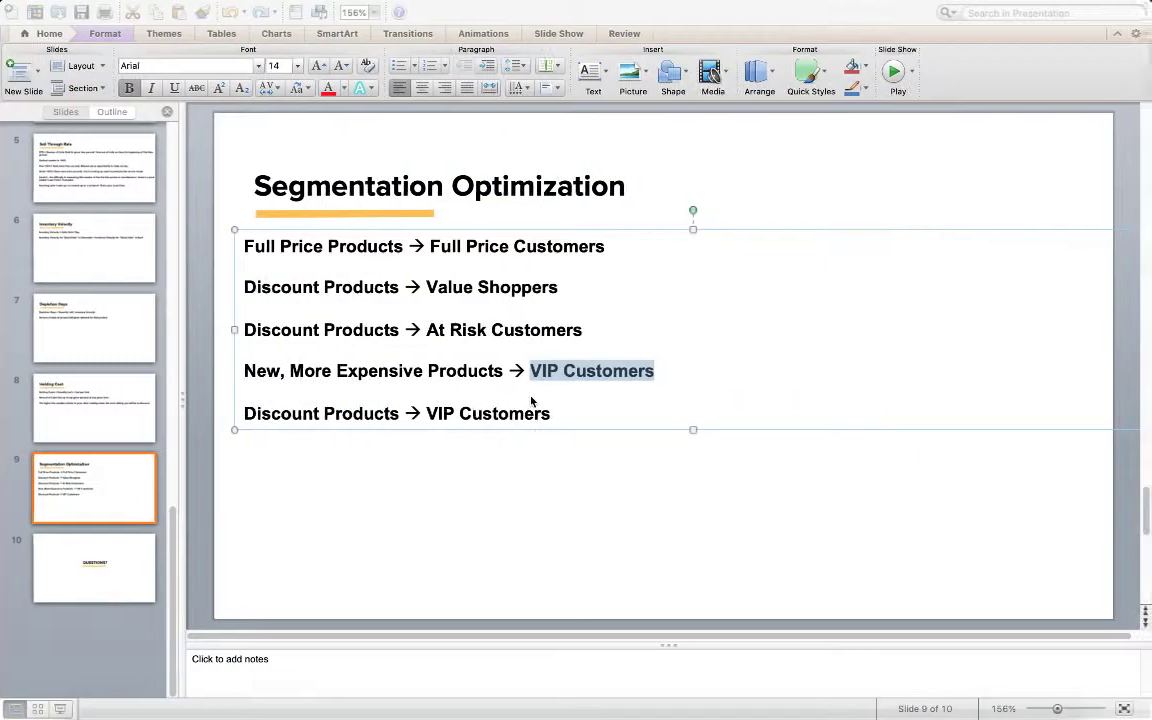
{"action": "left_click", "coordinate": [392, 448]}
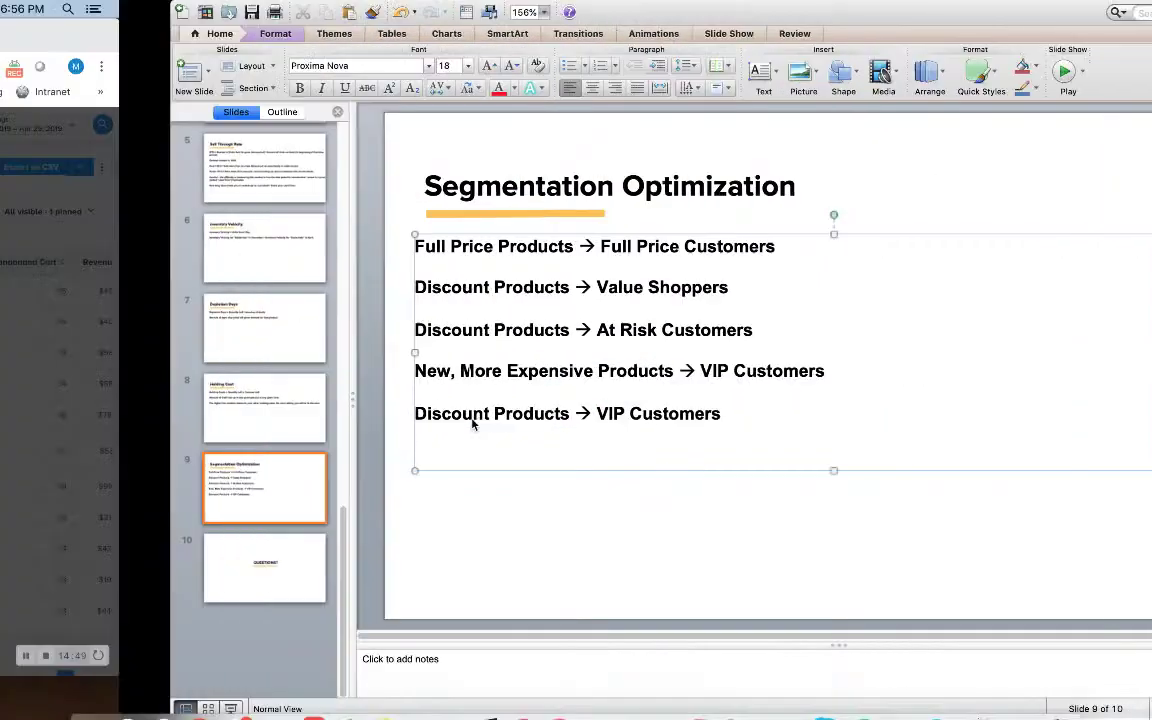